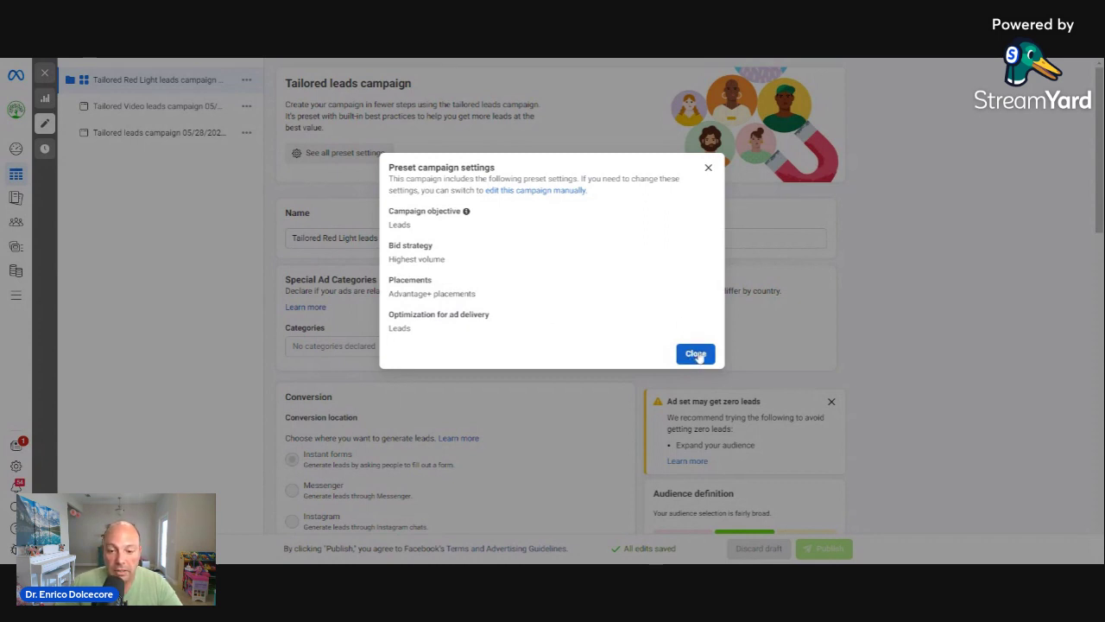
Close the preset campaign settings and review the campaign's name, conversion location, budget, schedule and audience settings.
click(696, 354)
scroll(380, 252, down, 2)
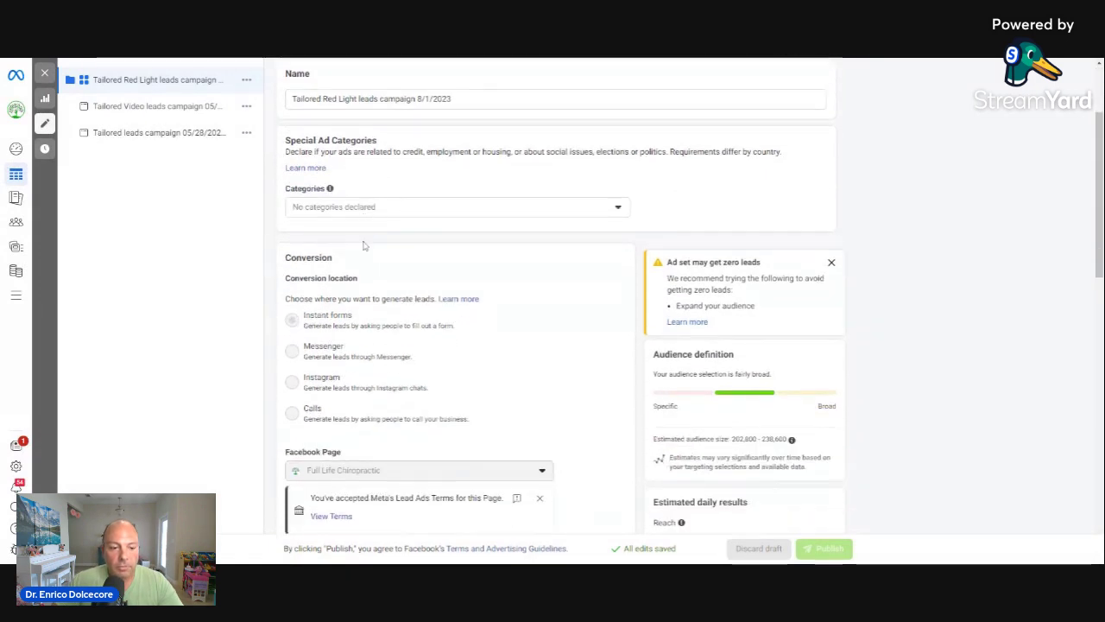
scroll(364, 244, down, 2)
mouse_move(351, 244)
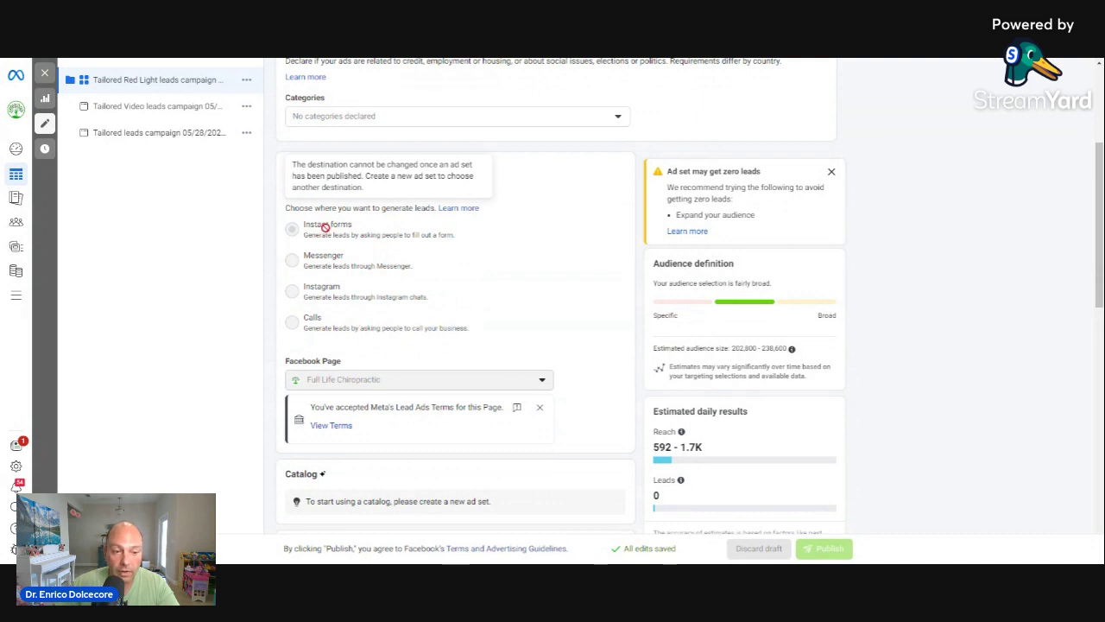
scroll(441, 308, down, 1)
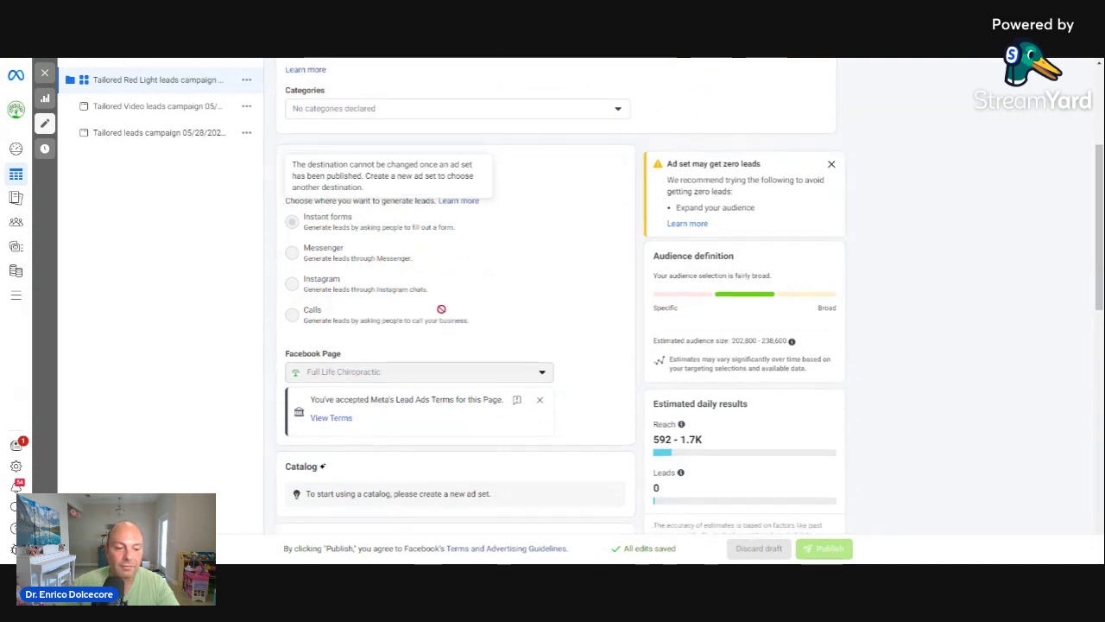
scroll(518, 242, down, 5)
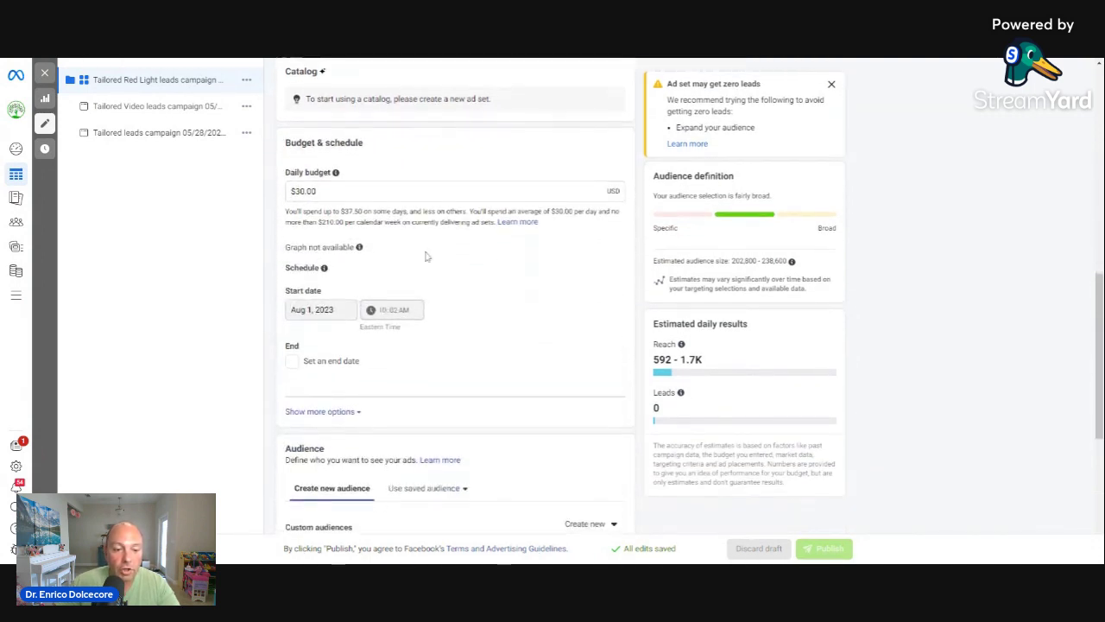
scroll(464, 264, down, 4)
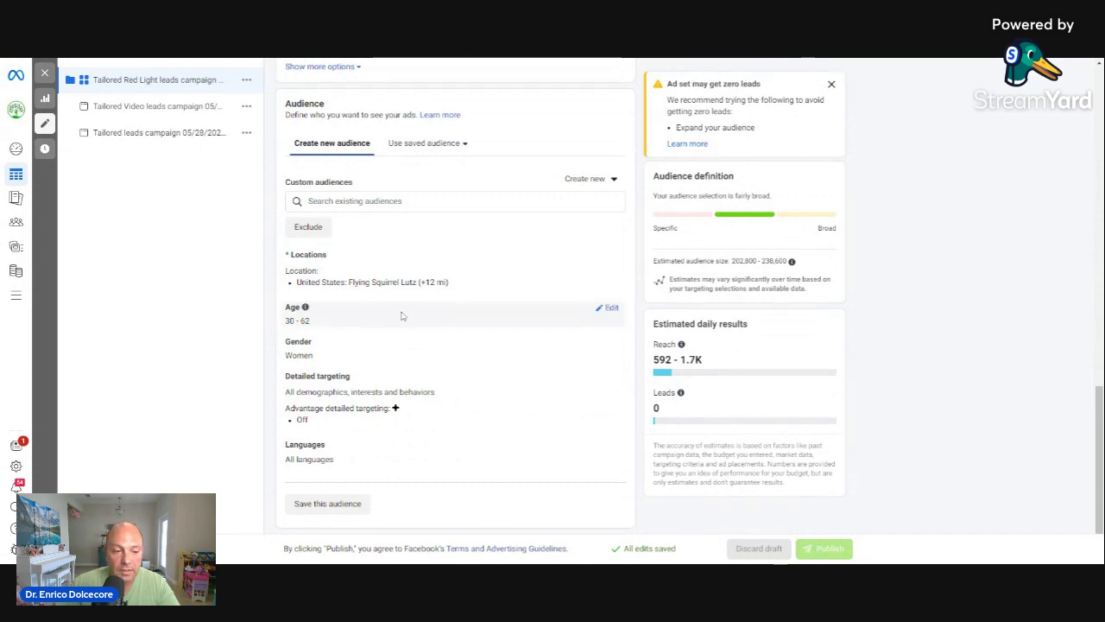
scroll(401, 338, up, 5)
scroll(428, 338, up, 10)
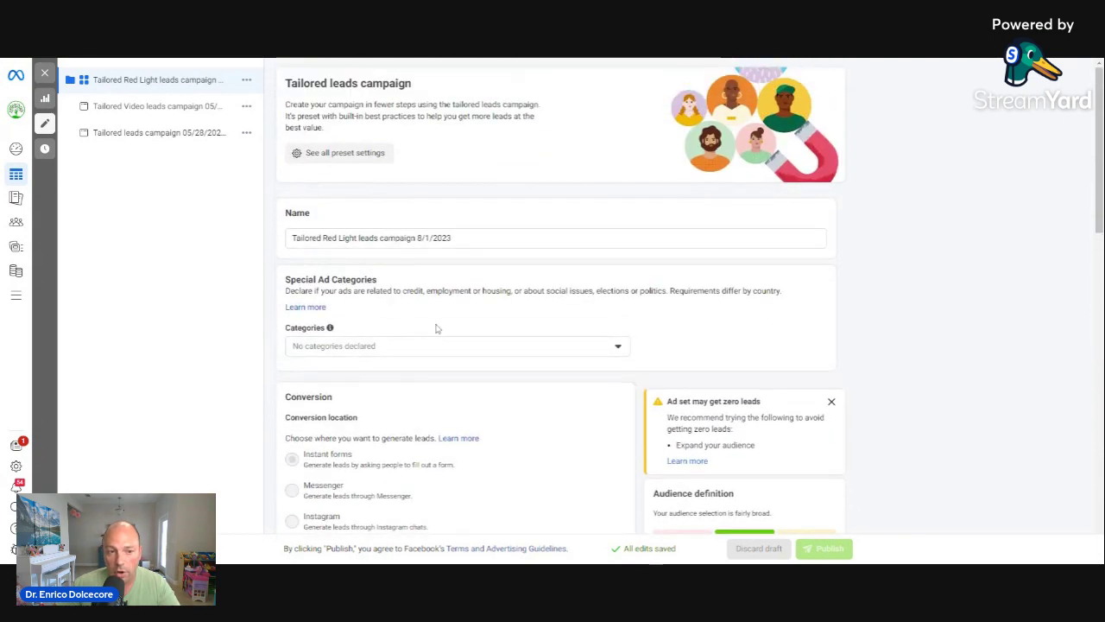
scroll(441, 346, down, 12)
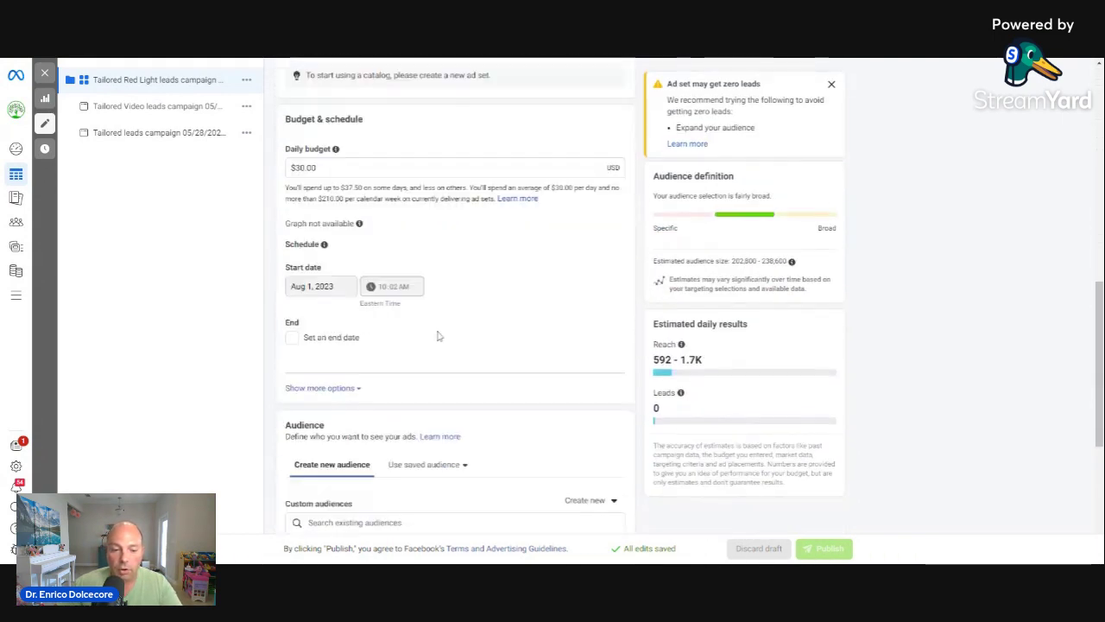
scroll(443, 347, down, 2)
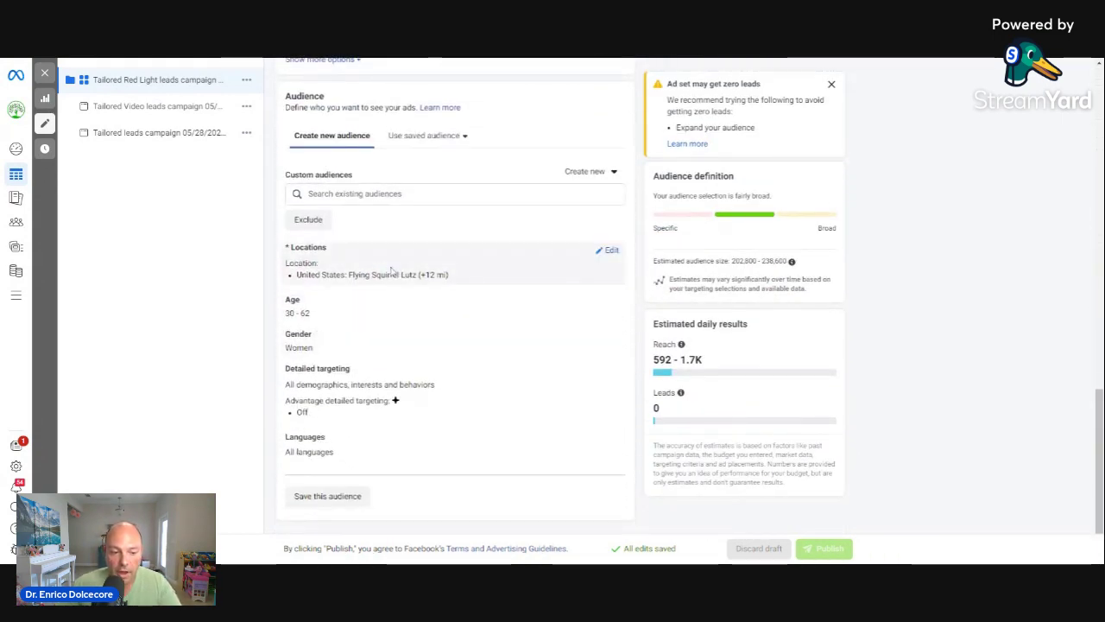
scroll(438, 298, up, 6)
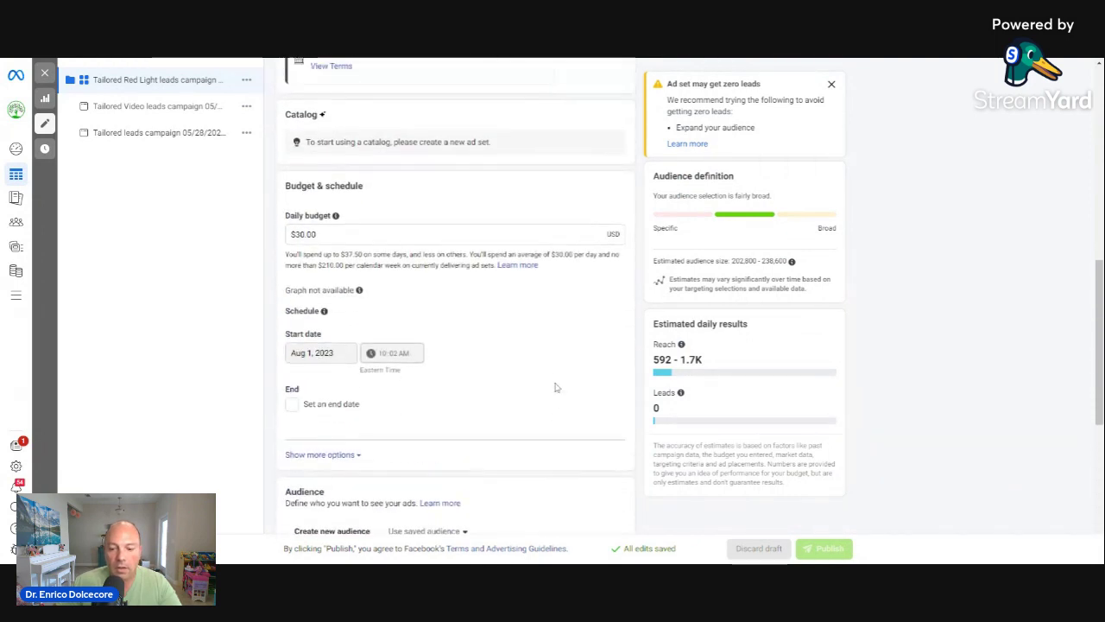
Open the Tailored Video leads ad and review its identity, format, media placements and Advantage+ creative settings.
click(174, 106)
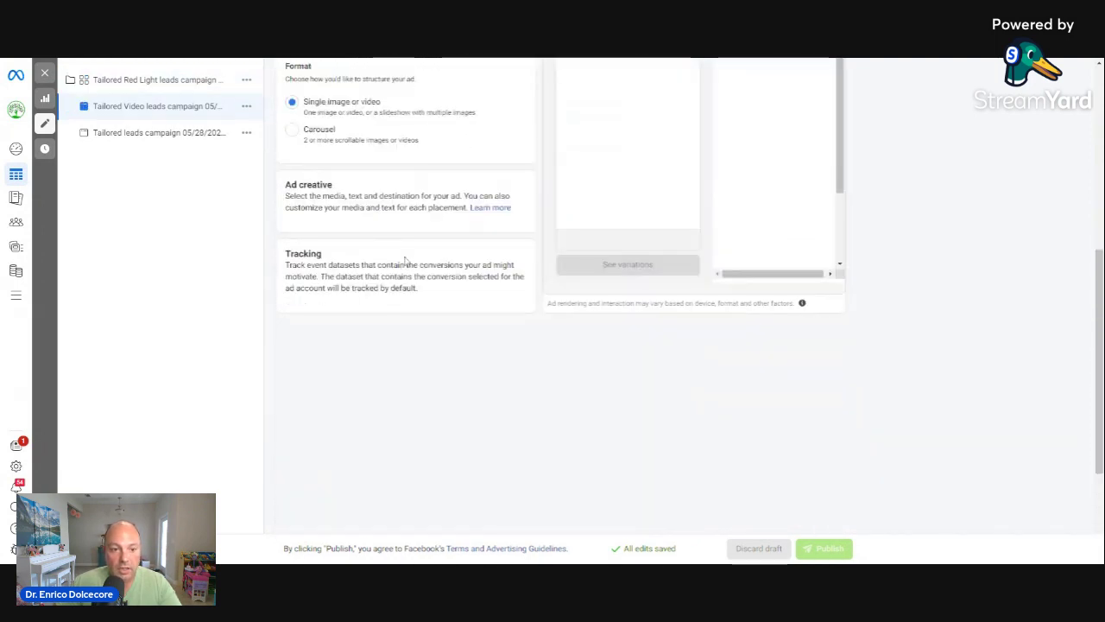
scroll(507, 369, up, 5)
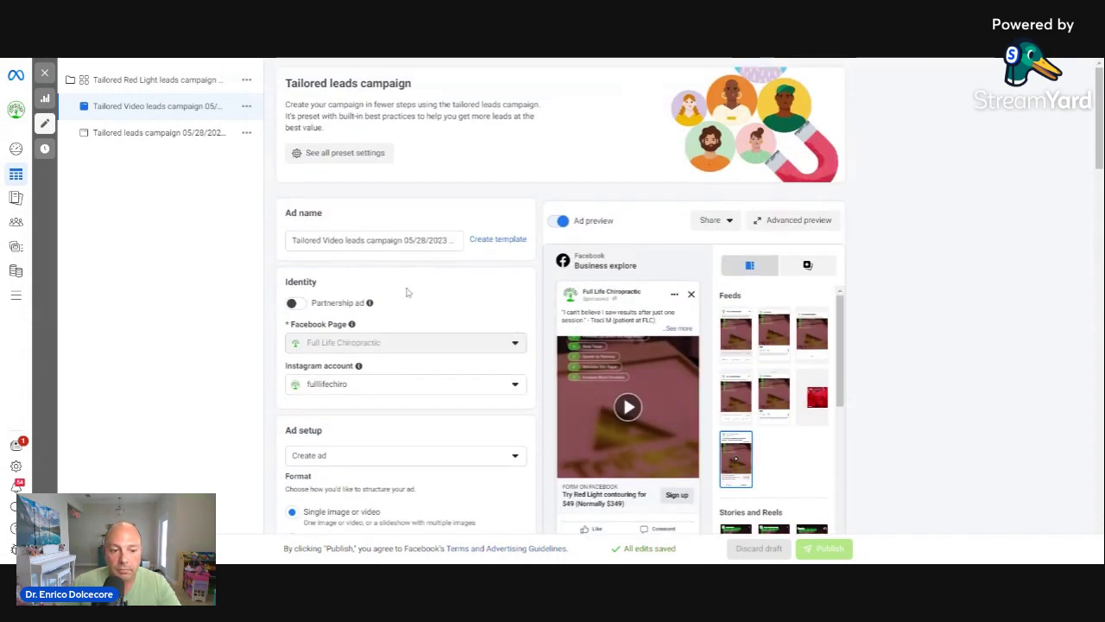
scroll(436, 280, down, 1)
scroll(435, 280, down, 2)
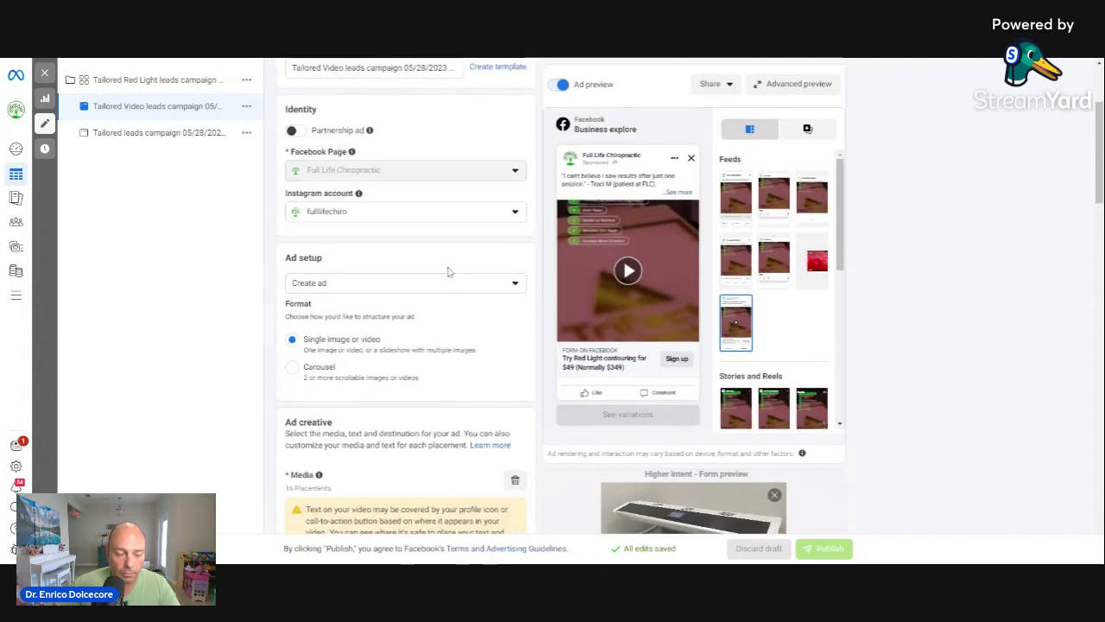
scroll(444, 278, down, 2)
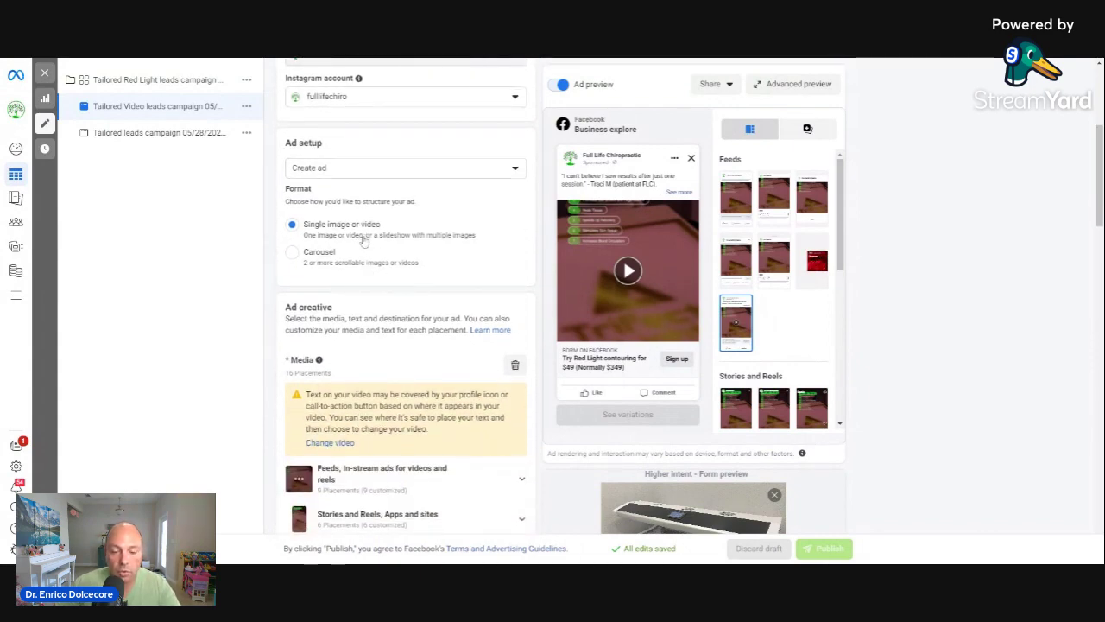
scroll(366, 242, down, 3)
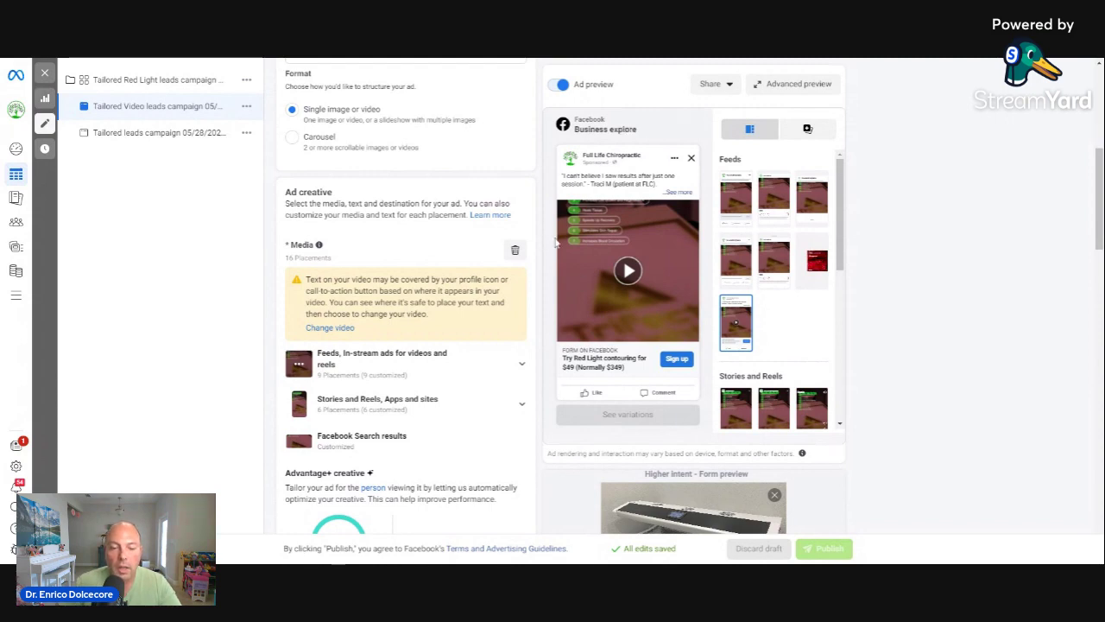
scroll(431, 287, down, 3)
scroll(431, 287, down, 3)
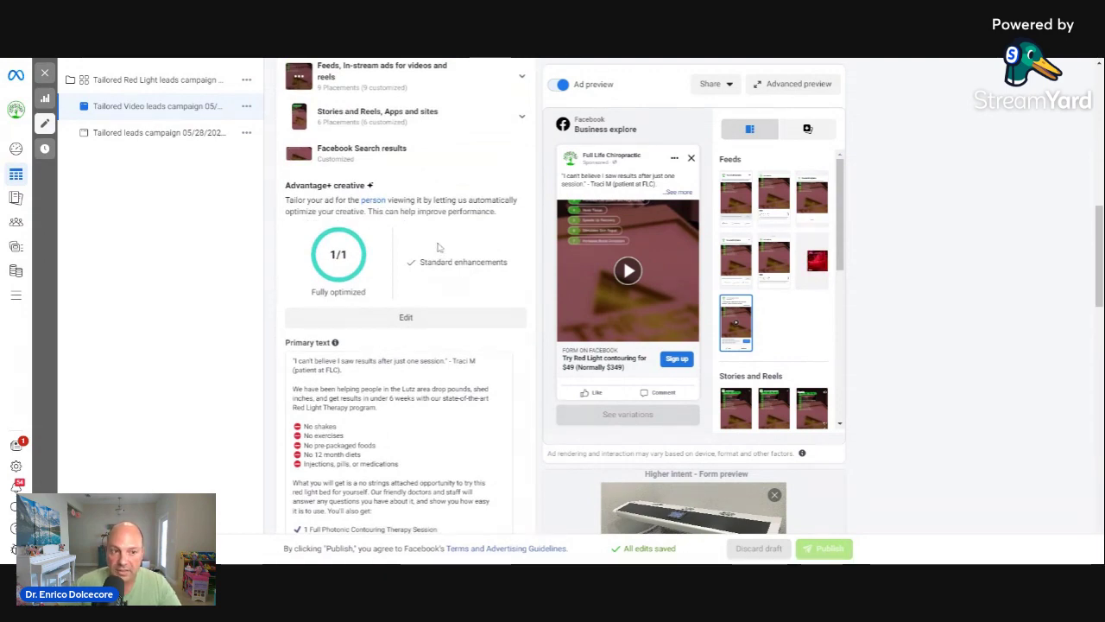
Read through the video ad's primary text, headline, description and call to action.
scroll(437, 248, down, 4)
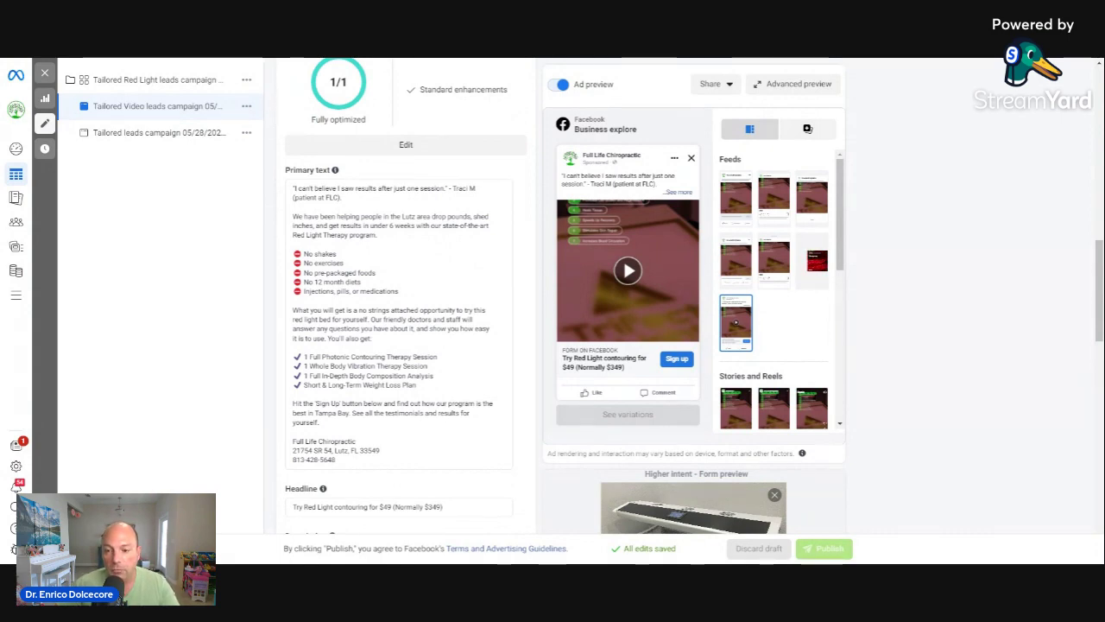
scroll(401, 294, down, 1)
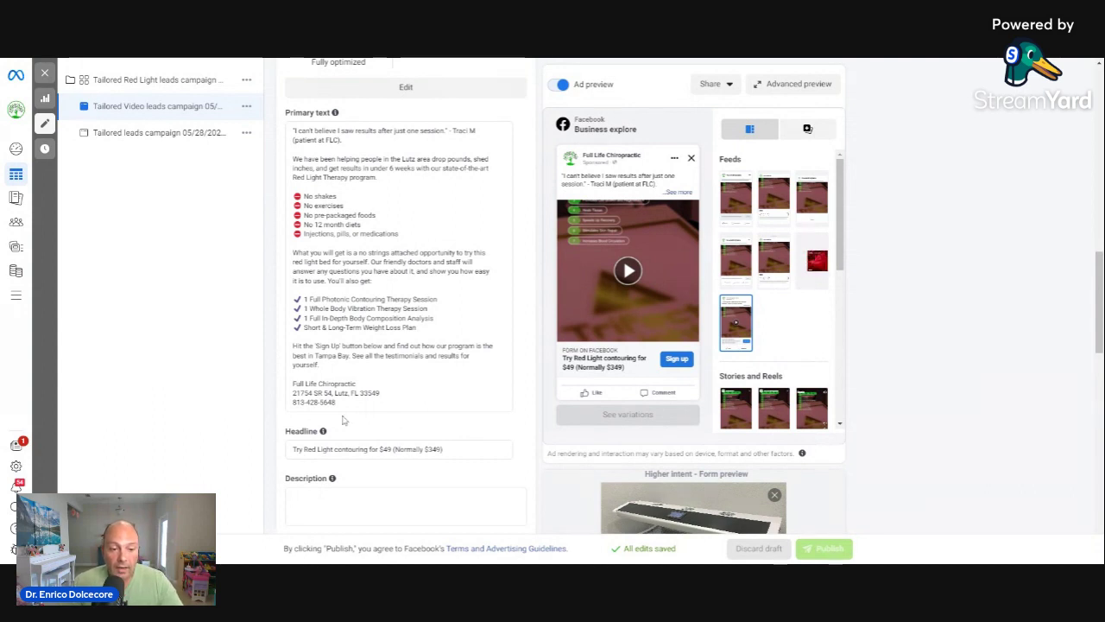
scroll(344, 414, down, 1)
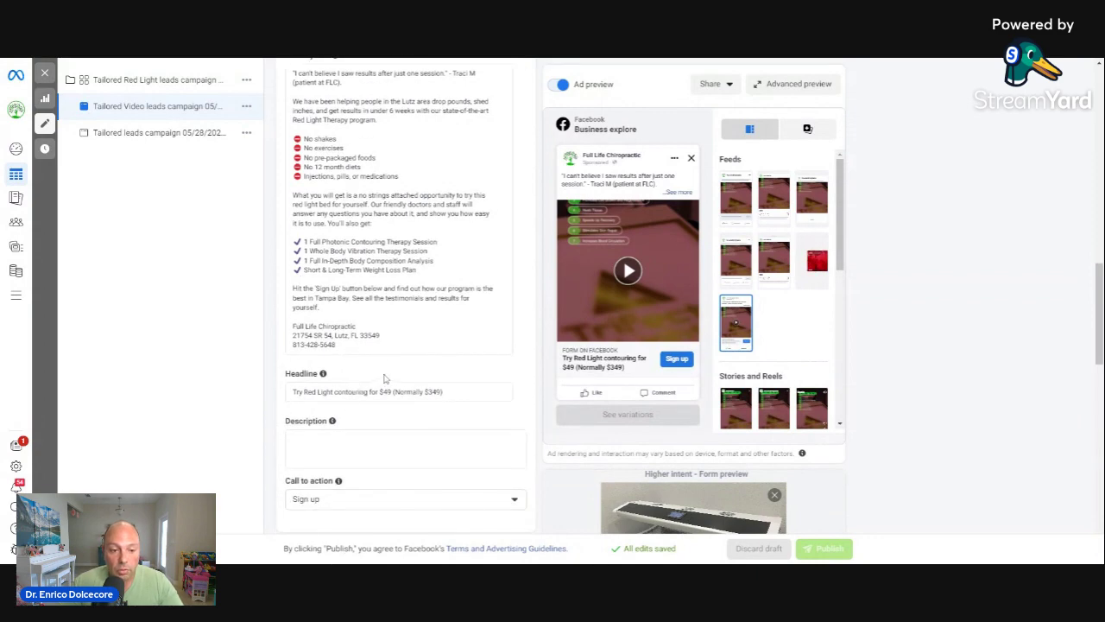
scroll(382, 380, down, 1)
scroll(401, 294, up, 2)
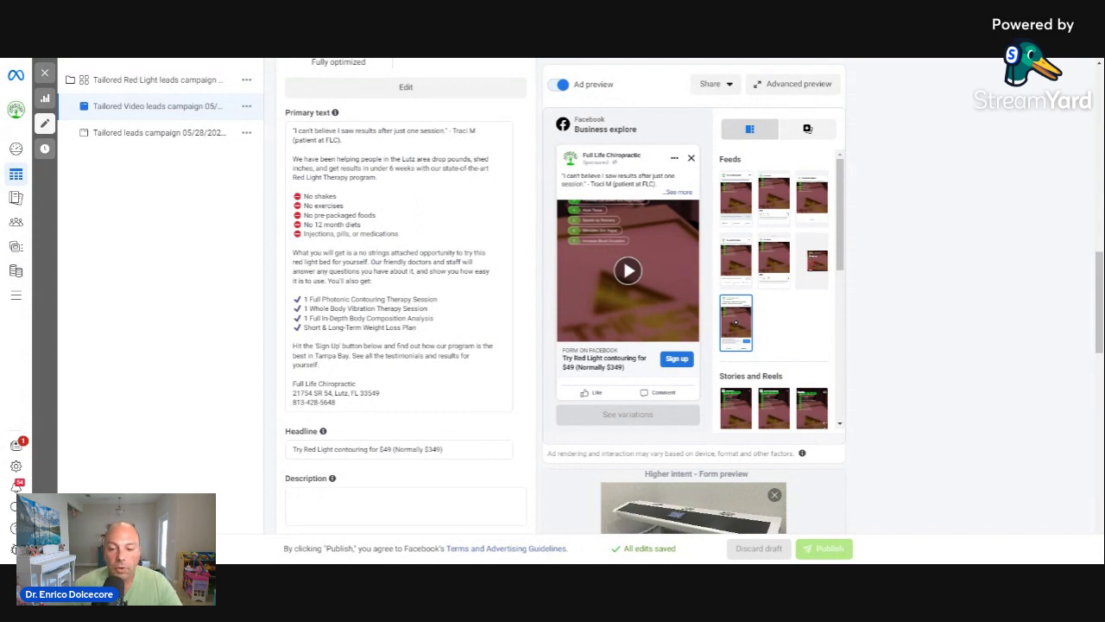
scroll(401, 294, down, 1)
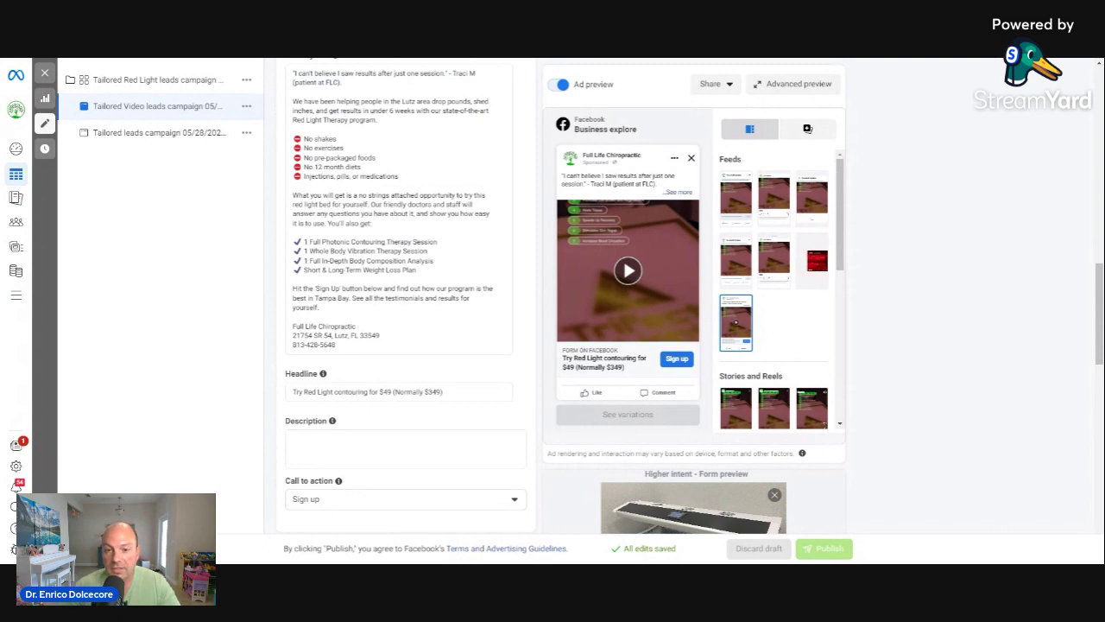
scroll(401, 293, up, 1)
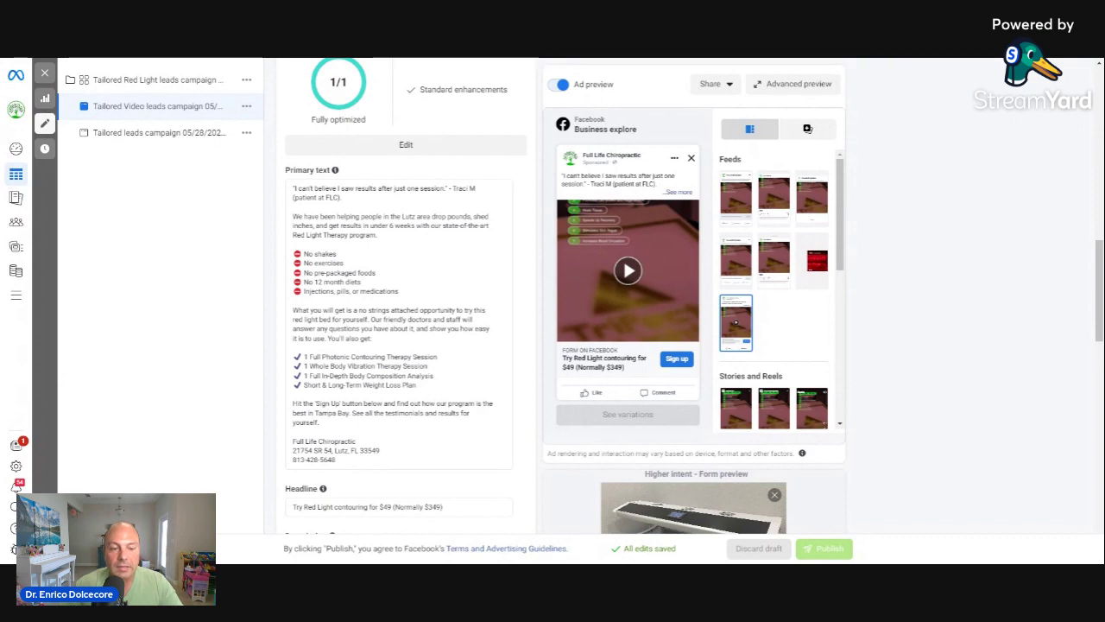
Review the instant forms available under the video ad's destination settings.
scroll(402, 302, down, 5)
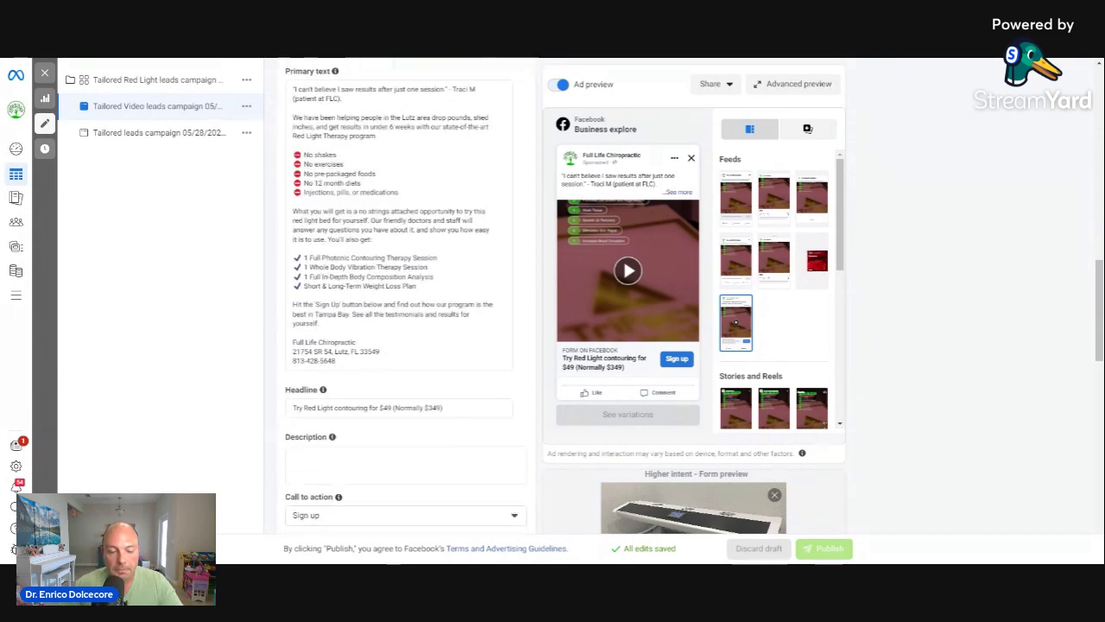
scroll(390, 259, down, 2)
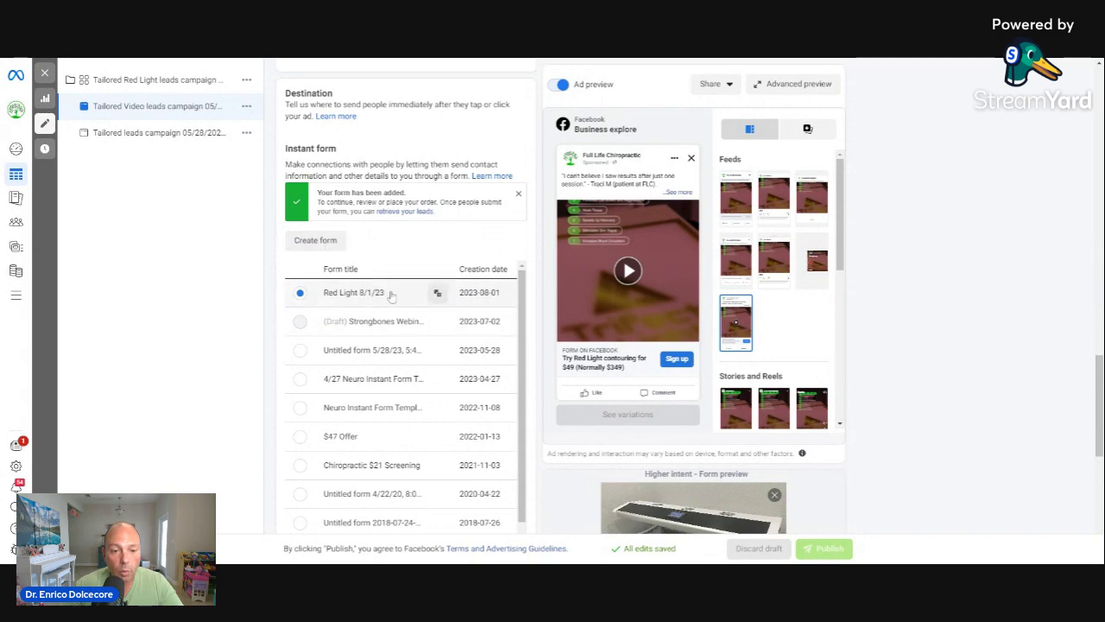
scroll(387, 308, up, 1)
scroll(384, 197, down, 2)
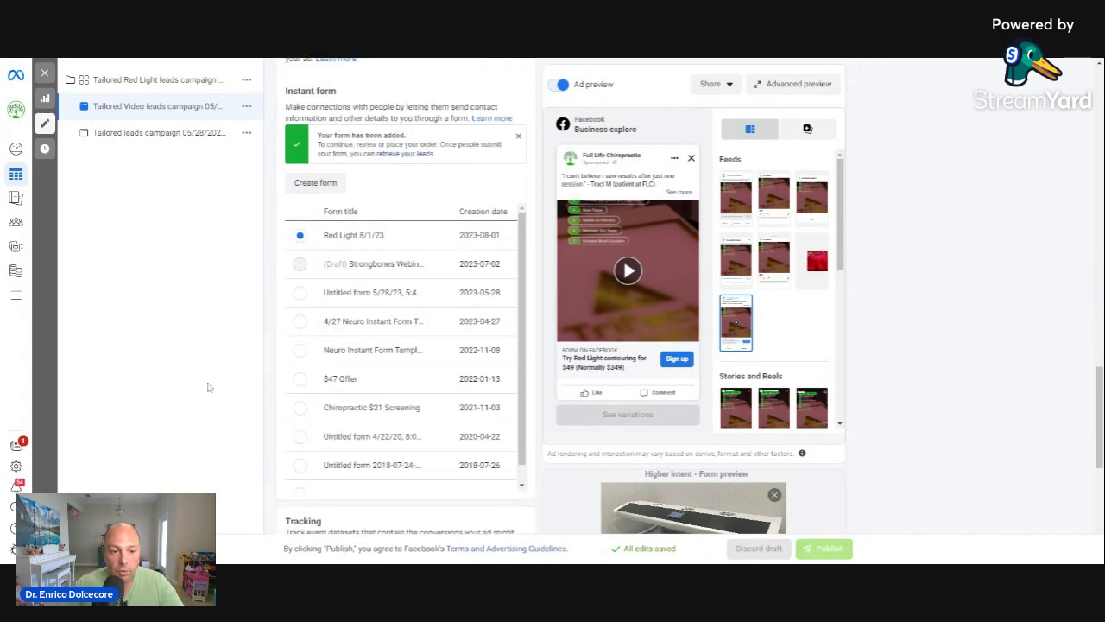
scroll(330, 373, down, 1)
scroll(331, 373, down, 1)
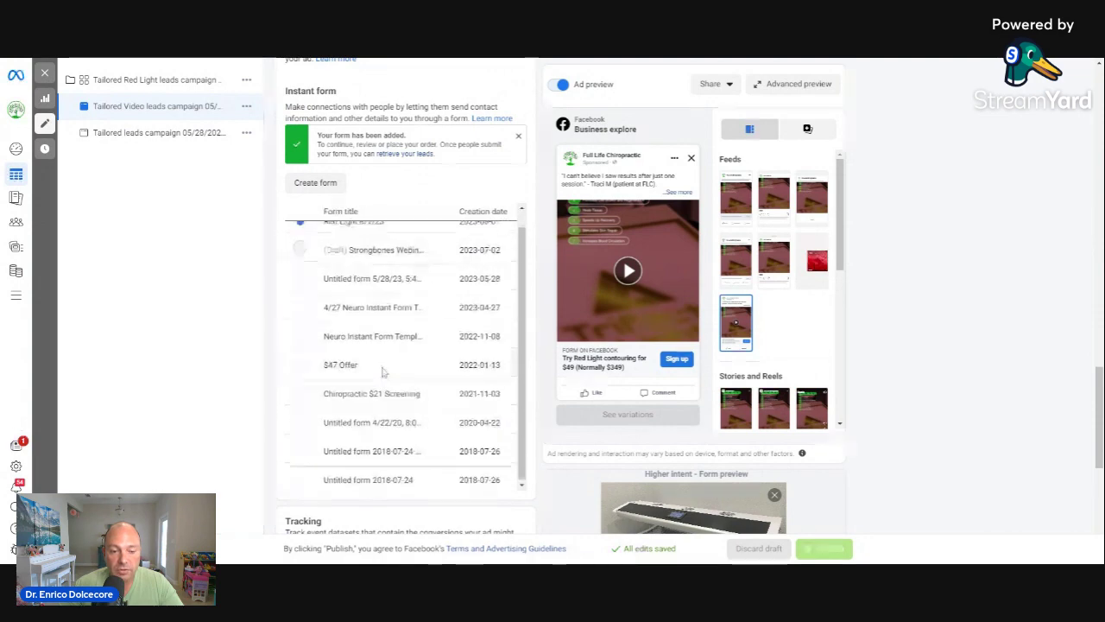
scroll(431, 346, up, 2)
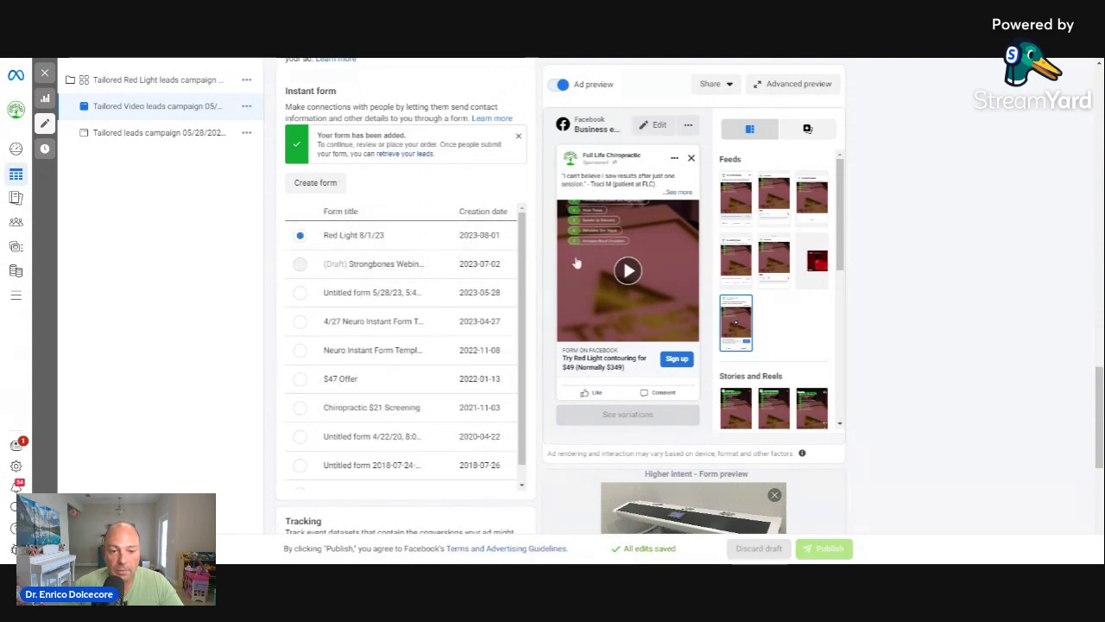
Start a new instant form, compare Higher intent with More volume, settle on More volume and open the intro greeting settings.
click(316, 183)
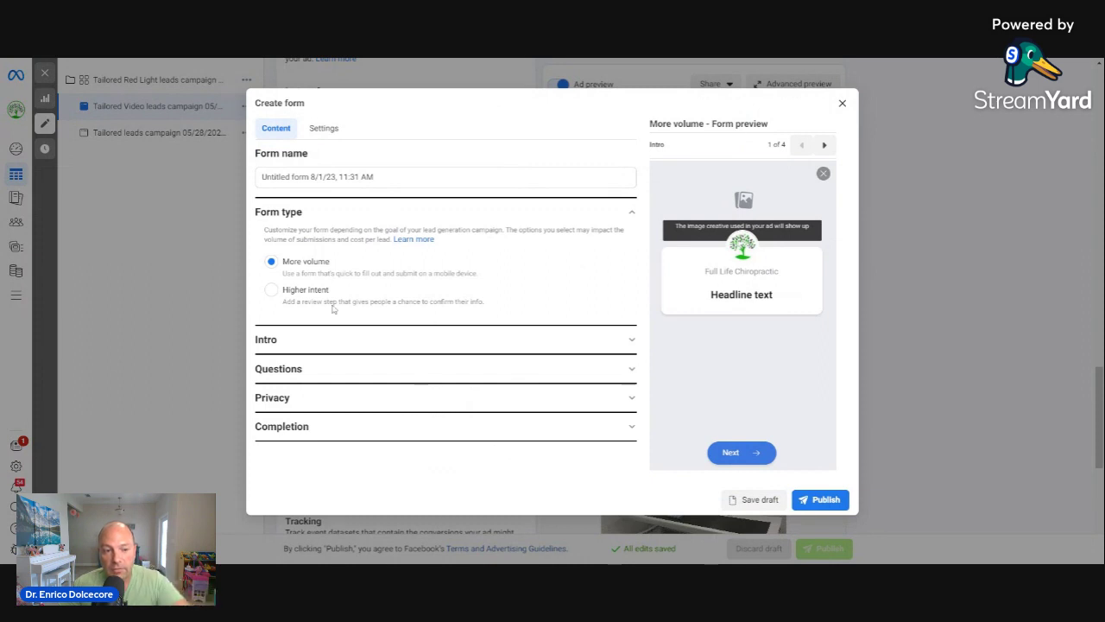
click(271, 294)
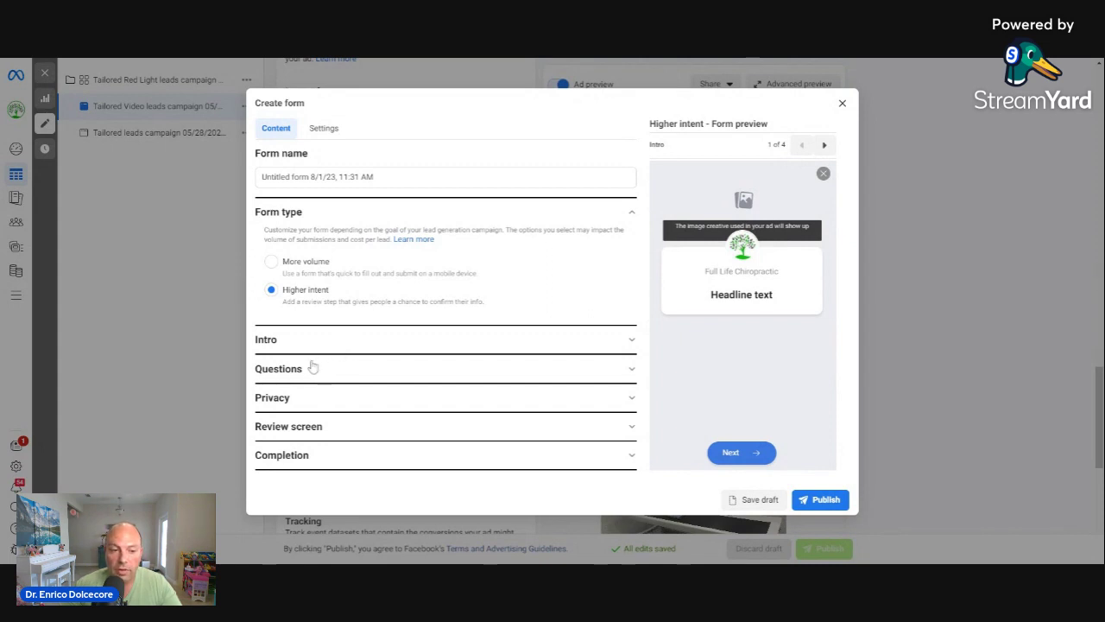
click(272, 262)
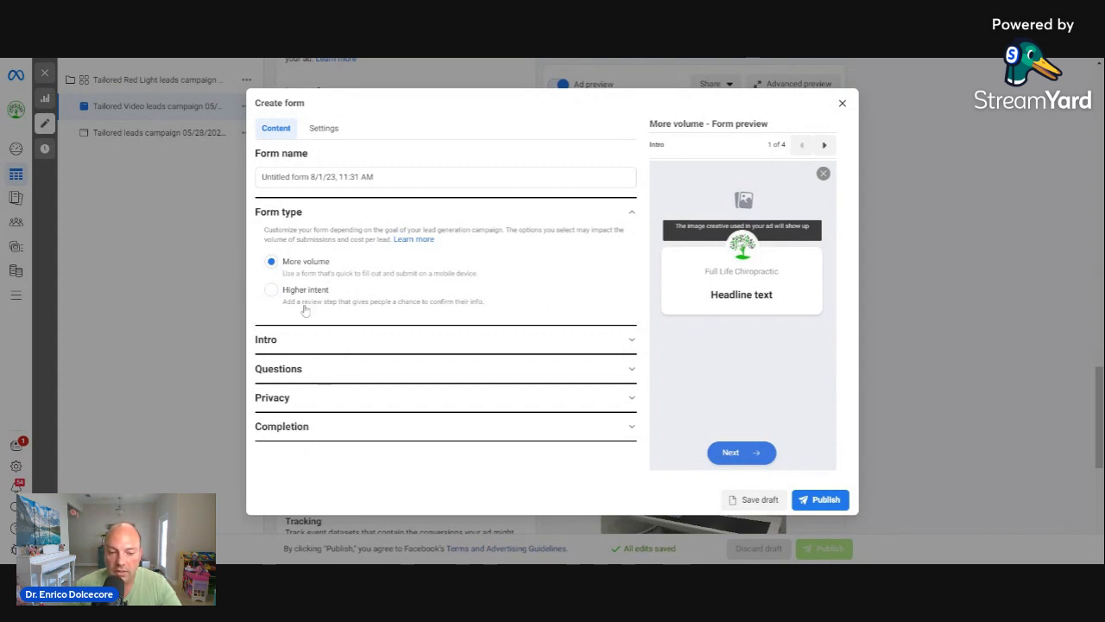
click(328, 341)
scroll(328, 341, down, 2)
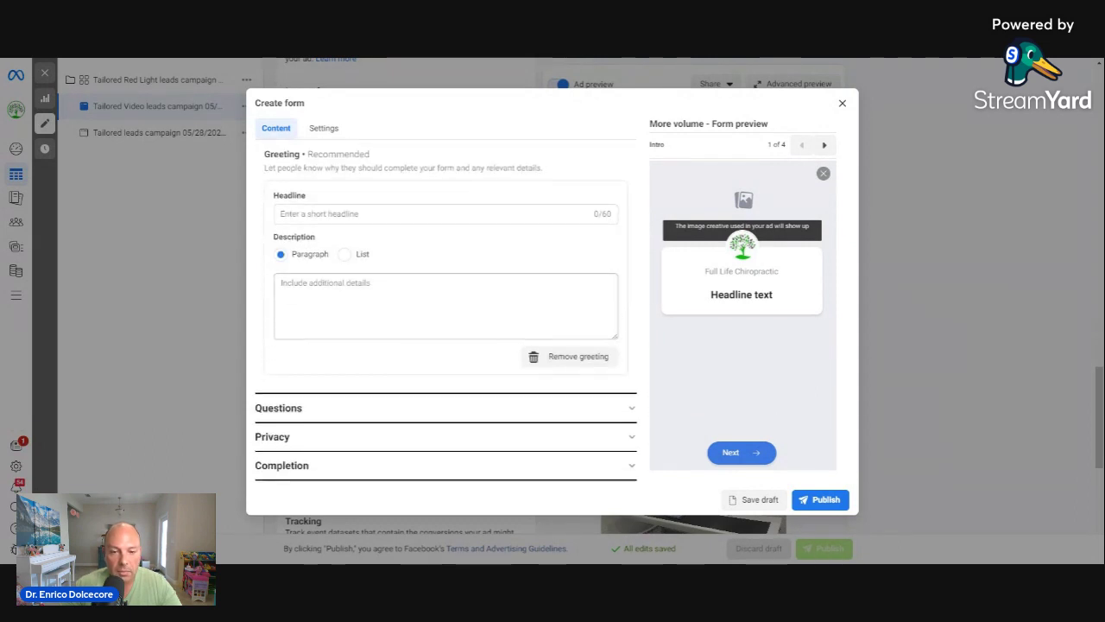
Add a phone number contact field to the new form's prefill questions.
click(437, 408)
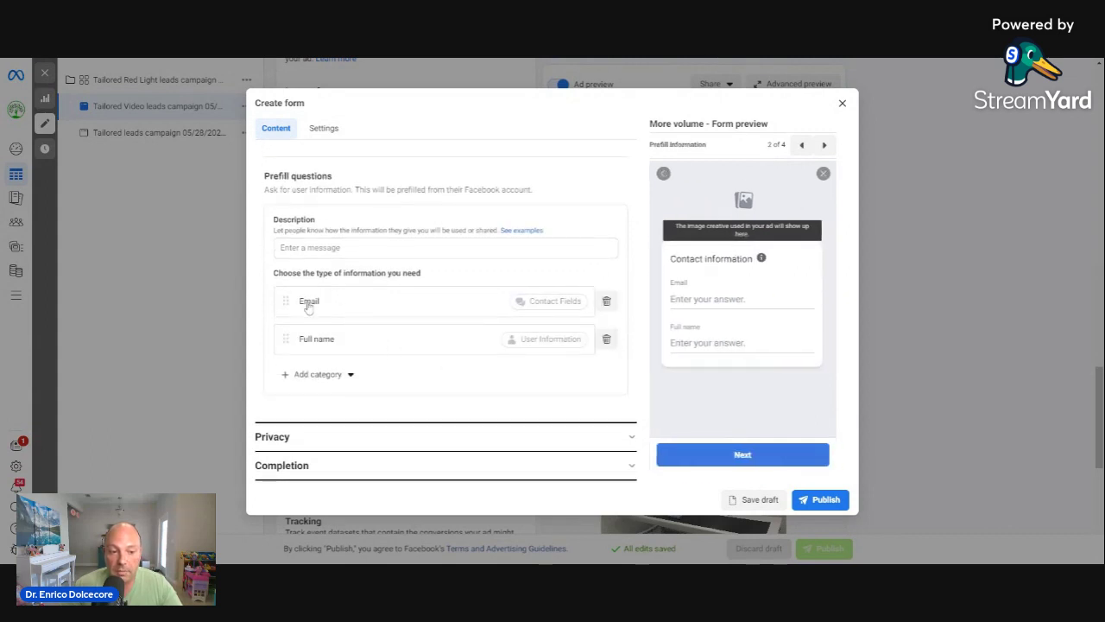
click(335, 376)
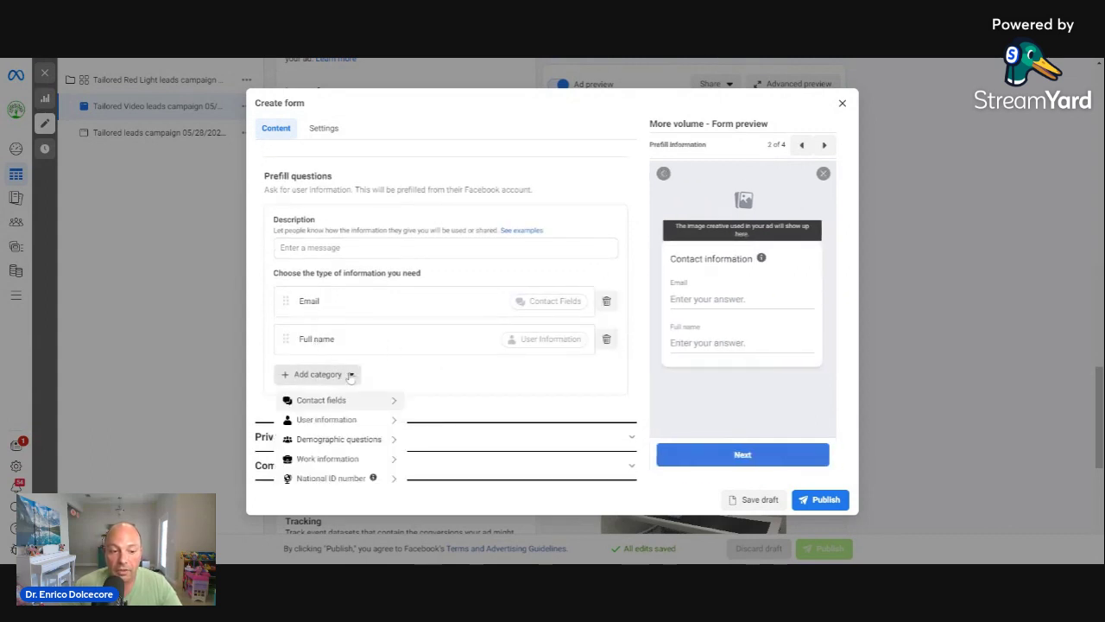
mouse_move(352, 400)
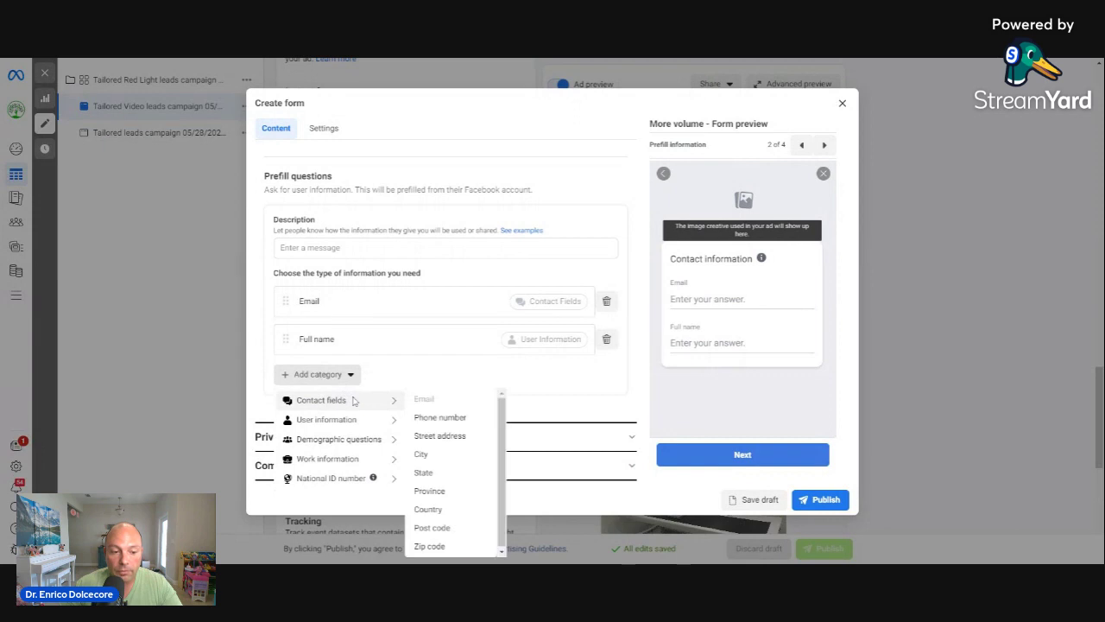
click(467, 418)
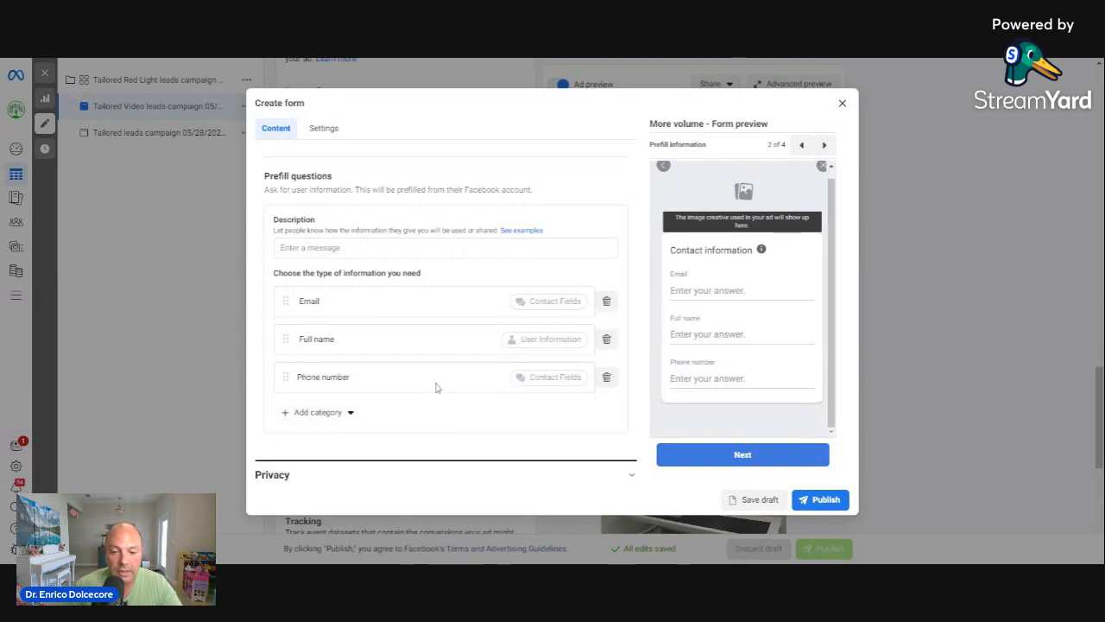
scroll(435, 388, down, 1)
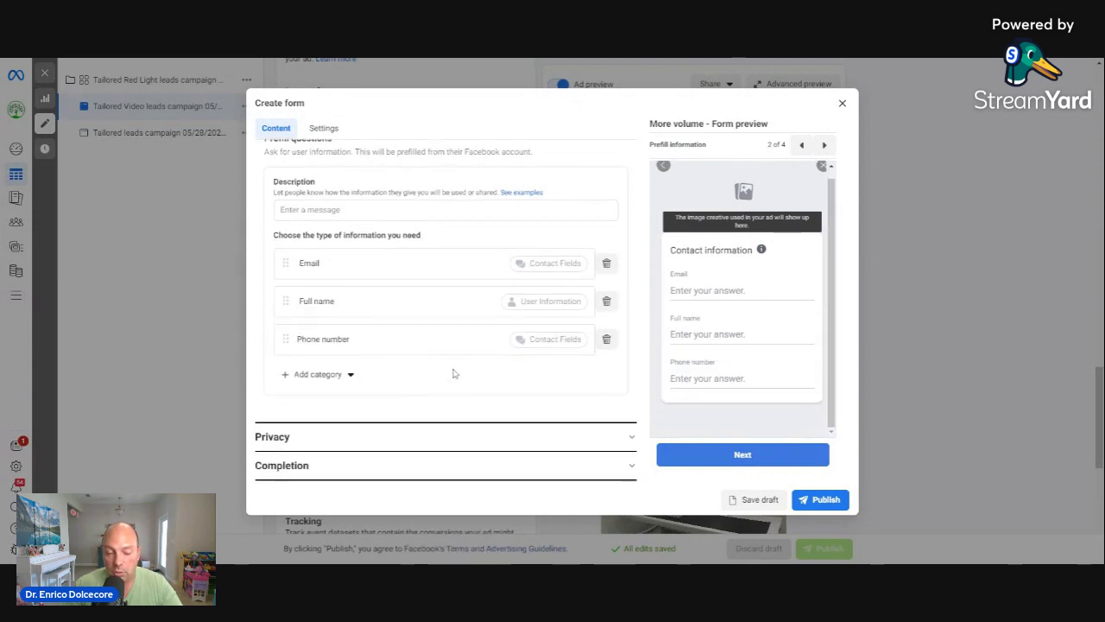
Review the new form's privacy policy link and custom disclaimer settings, and close the form without publishing it.
click(442, 436)
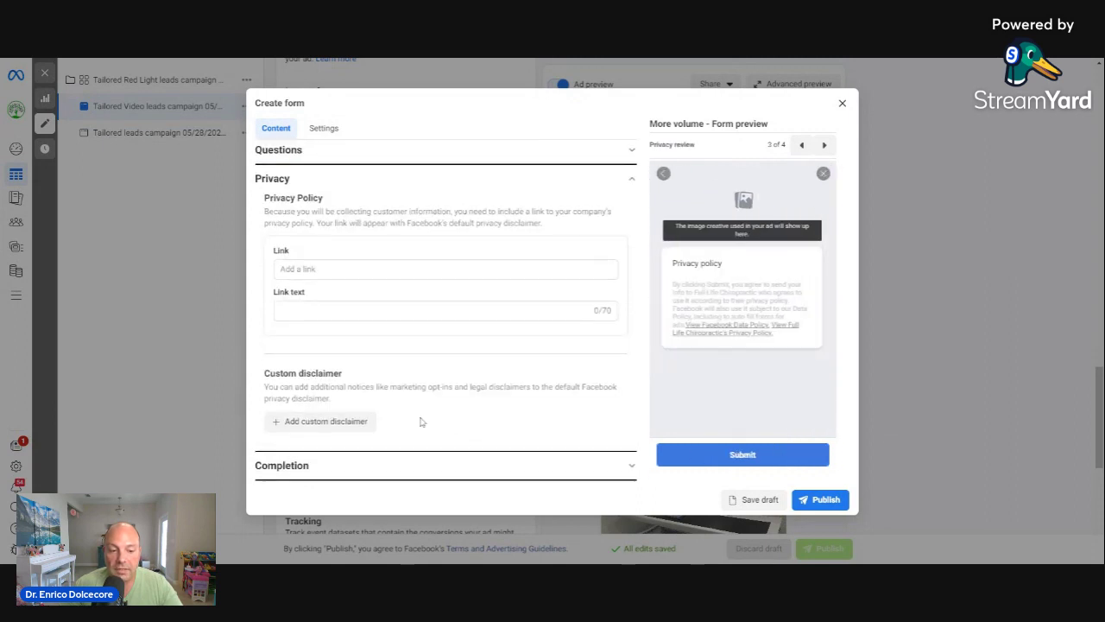
click(326, 272)
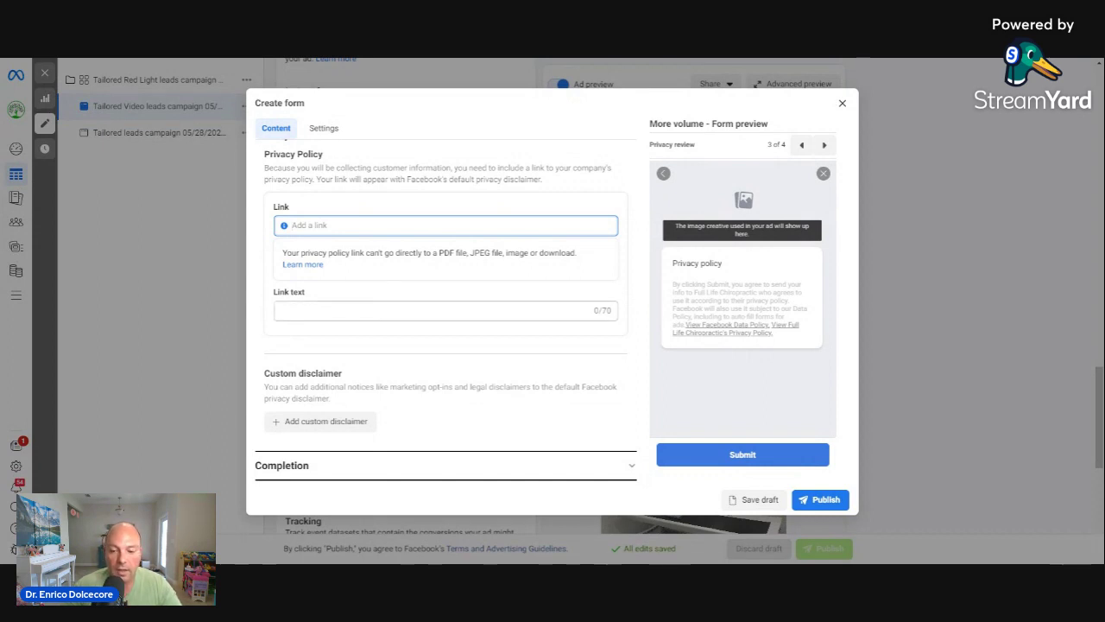
scroll(363, 490, up, 2)
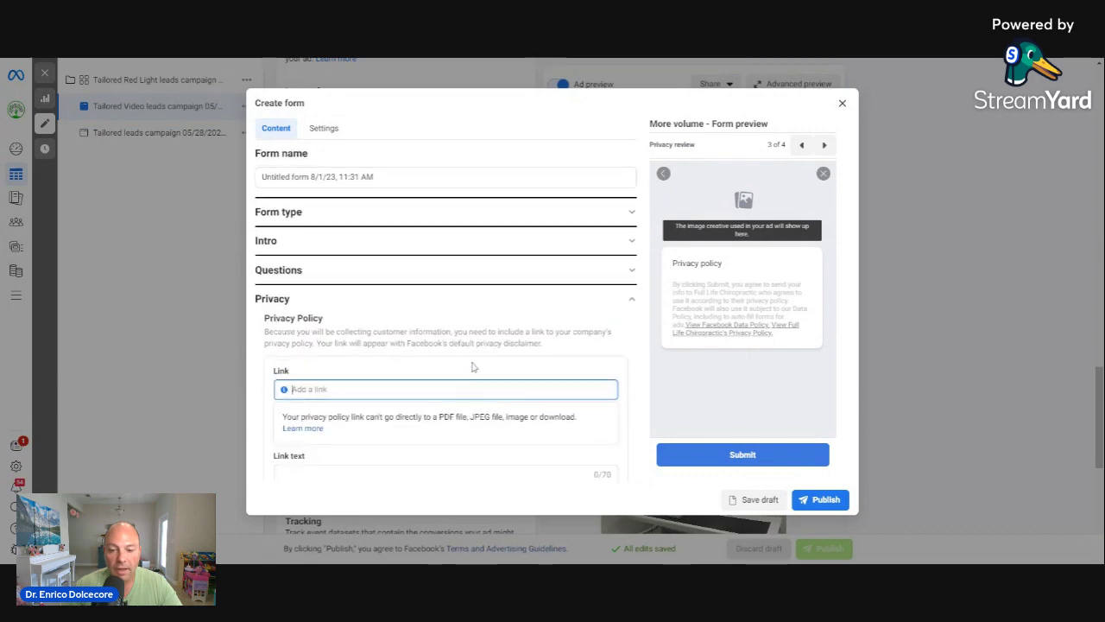
scroll(473, 368, down, 2)
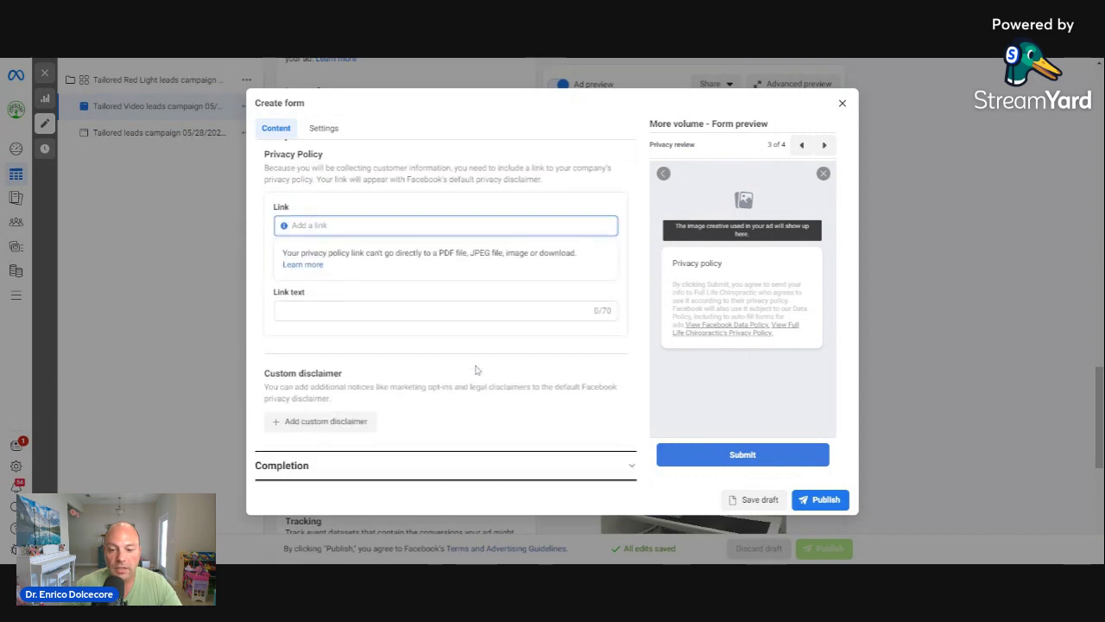
click(842, 104)
click(670, 260)
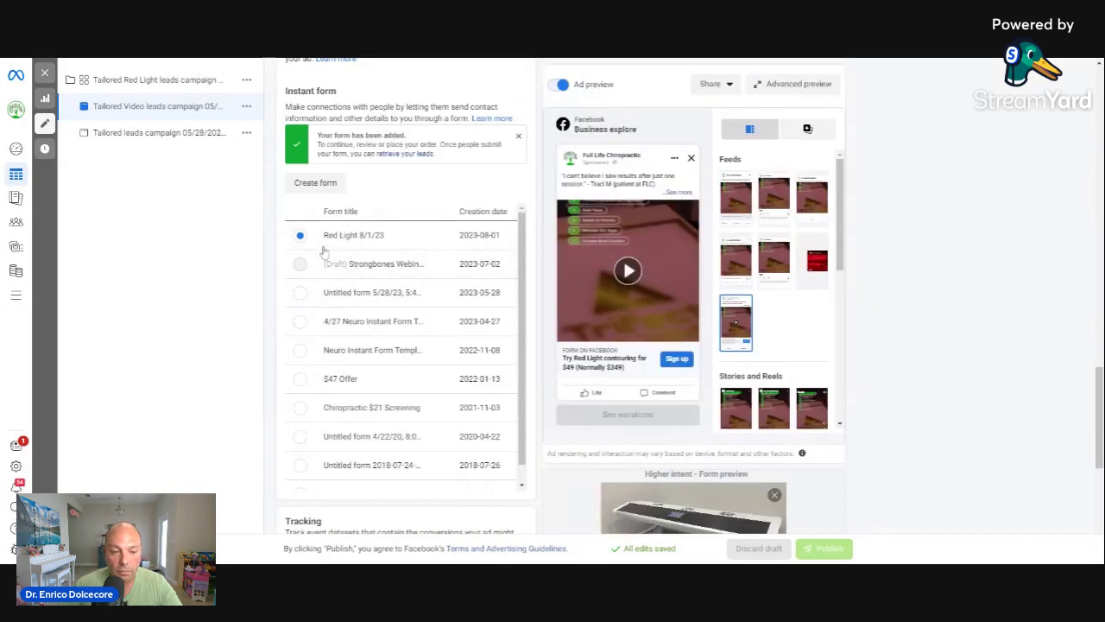
Examine the video ad's tracking settings and the intro page of the attached instant form's preview.
scroll(371, 267, down, 4)
scroll(354, 304, down, 2)
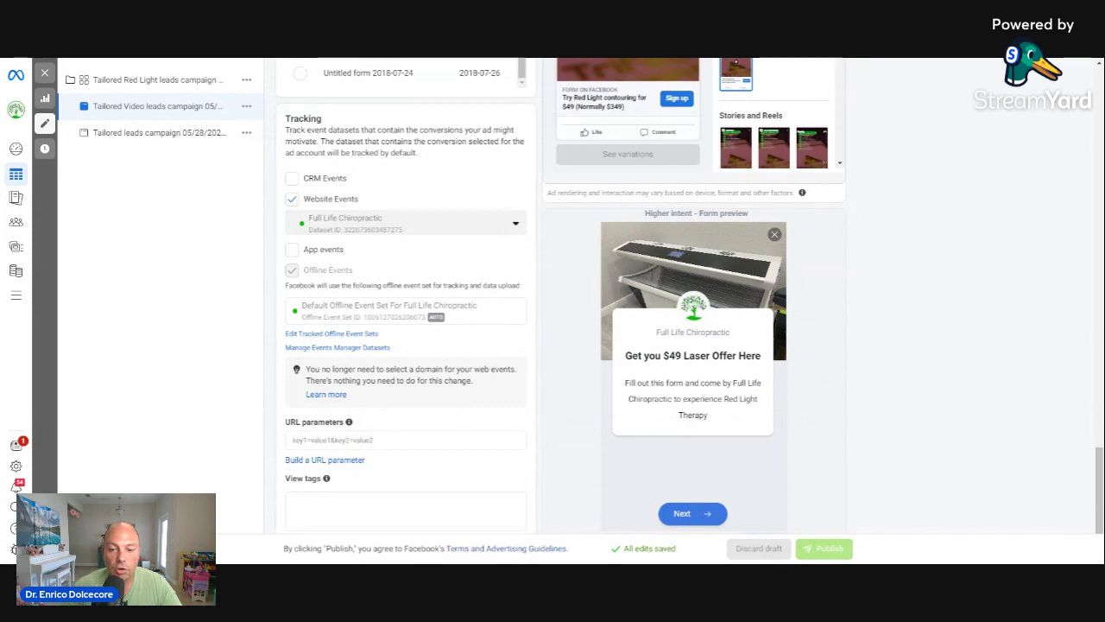
scroll(742, 374, up, 4)
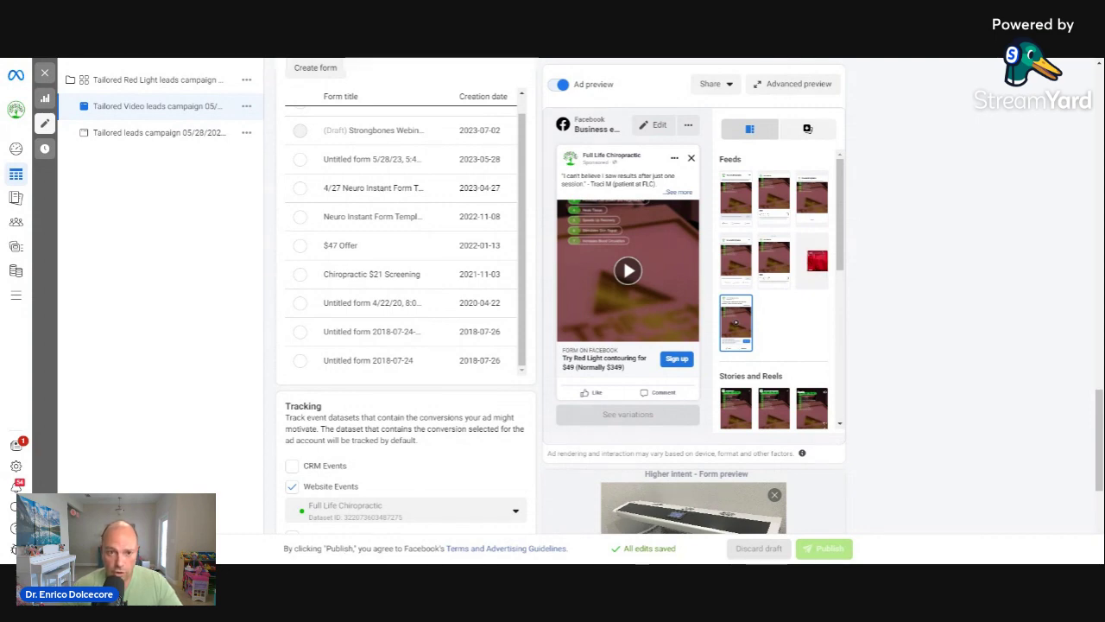
scroll(895, 325, down, 2)
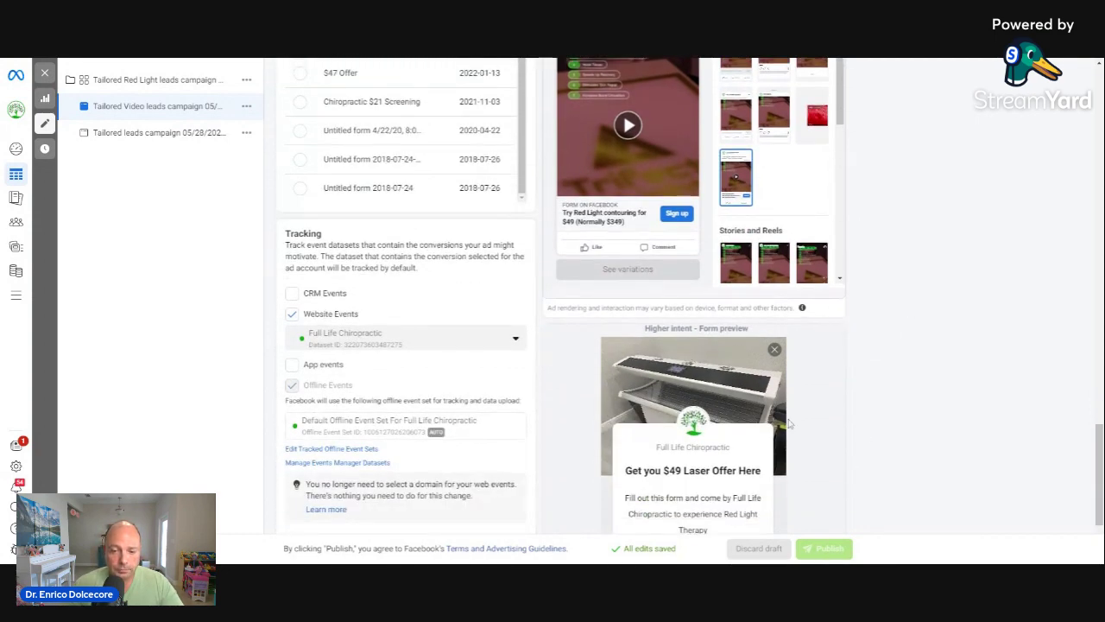
scroll(863, 439, down, 2)
scroll(570, 236, up, 4)
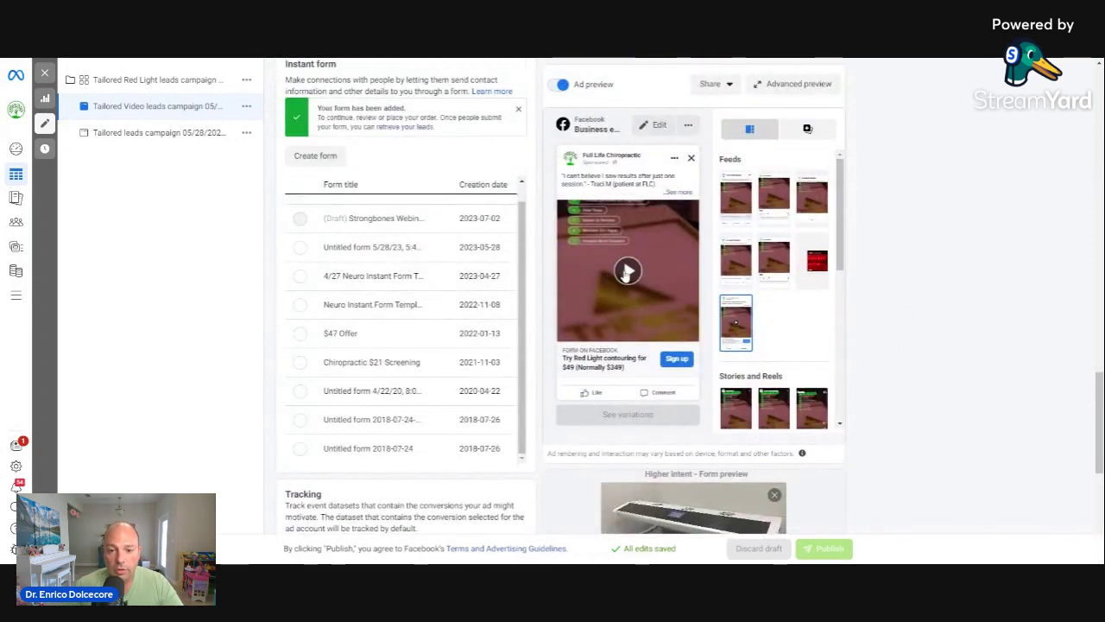
Play part of the video in the ad preview, pause it, and look through the placement previews.
click(627, 271)
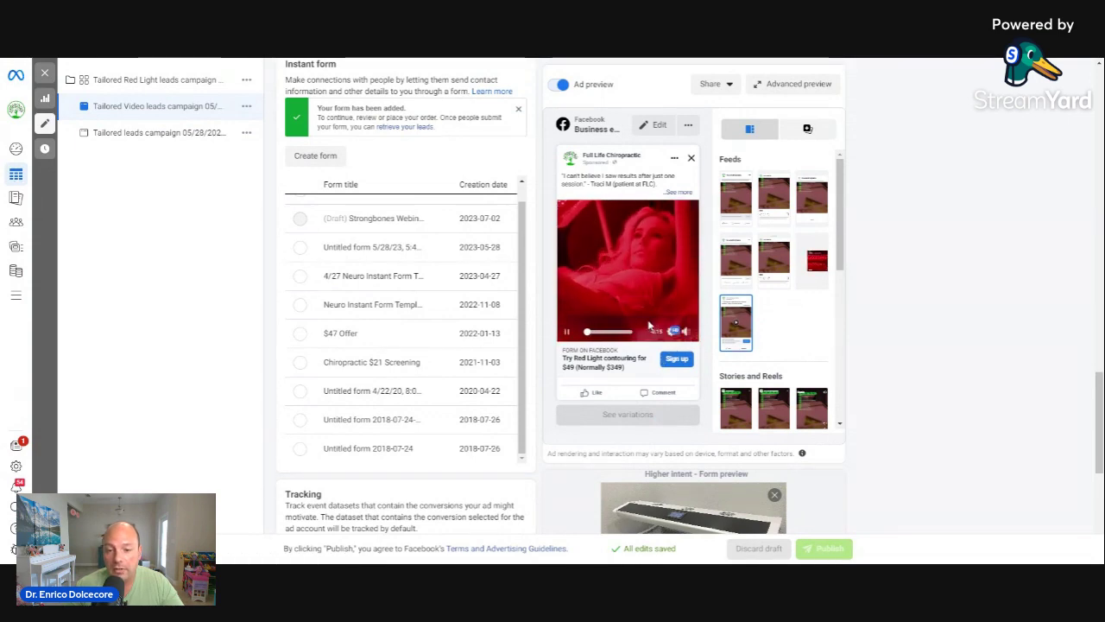
click(566, 333)
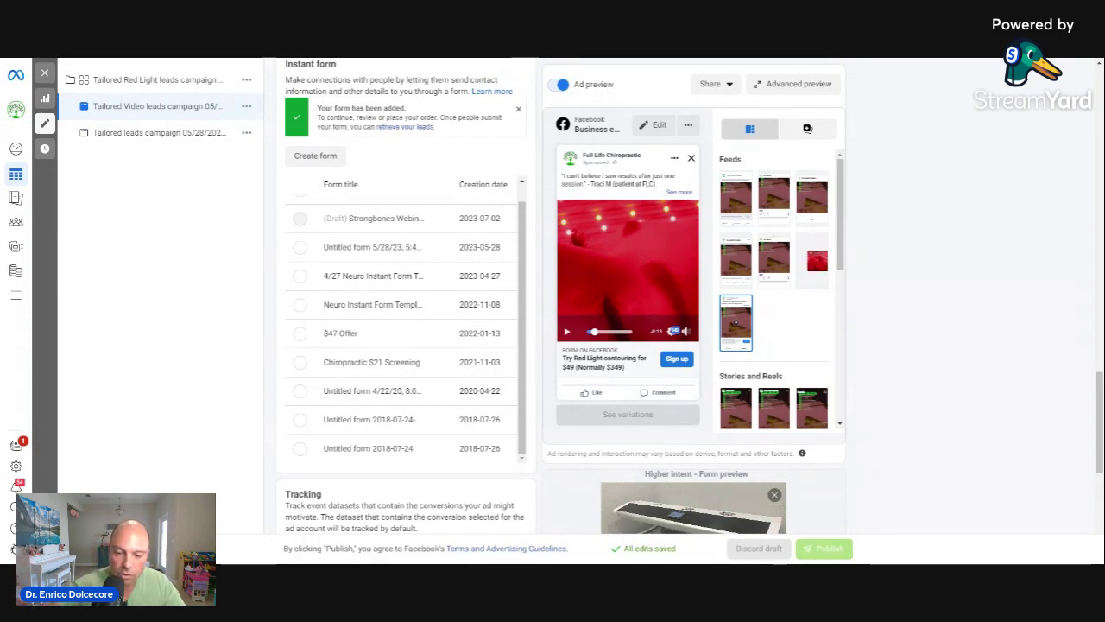
scroll(774, 289, down, 2)
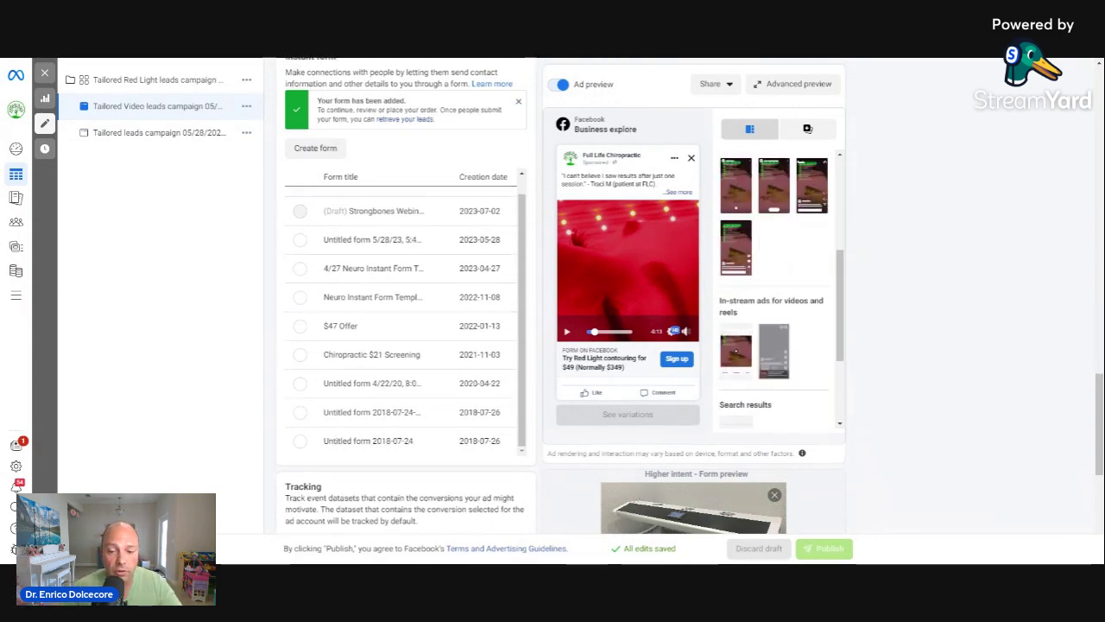
scroll(401, 302, down, 1)
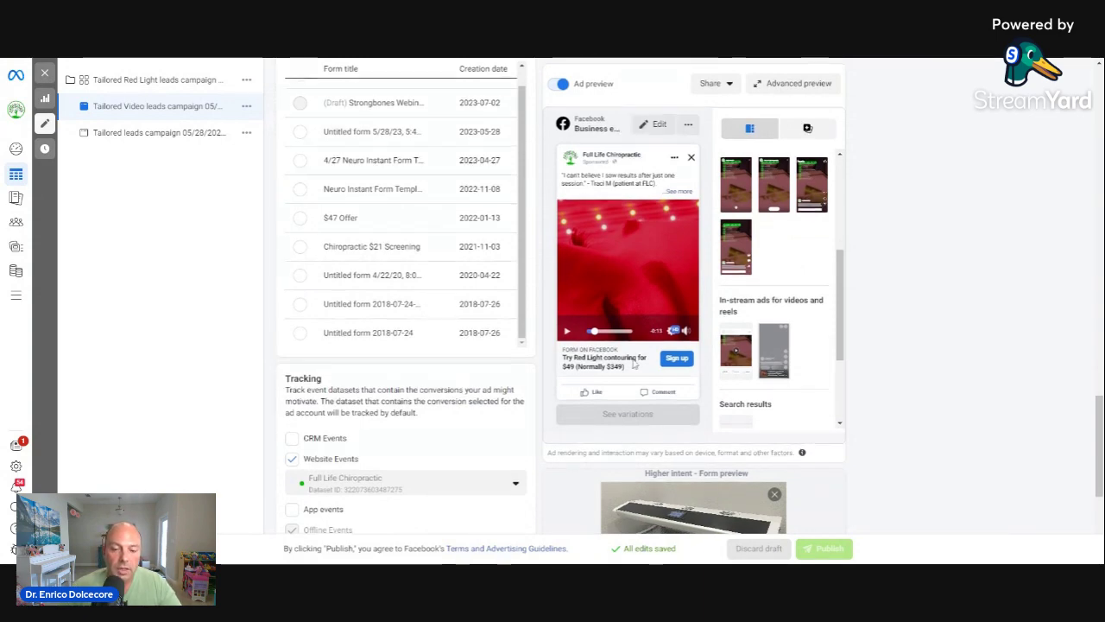
Compare the attached form's preview with the video ad's call to action, instant form selection and tracking settings.
scroll(577, 378, down, 5)
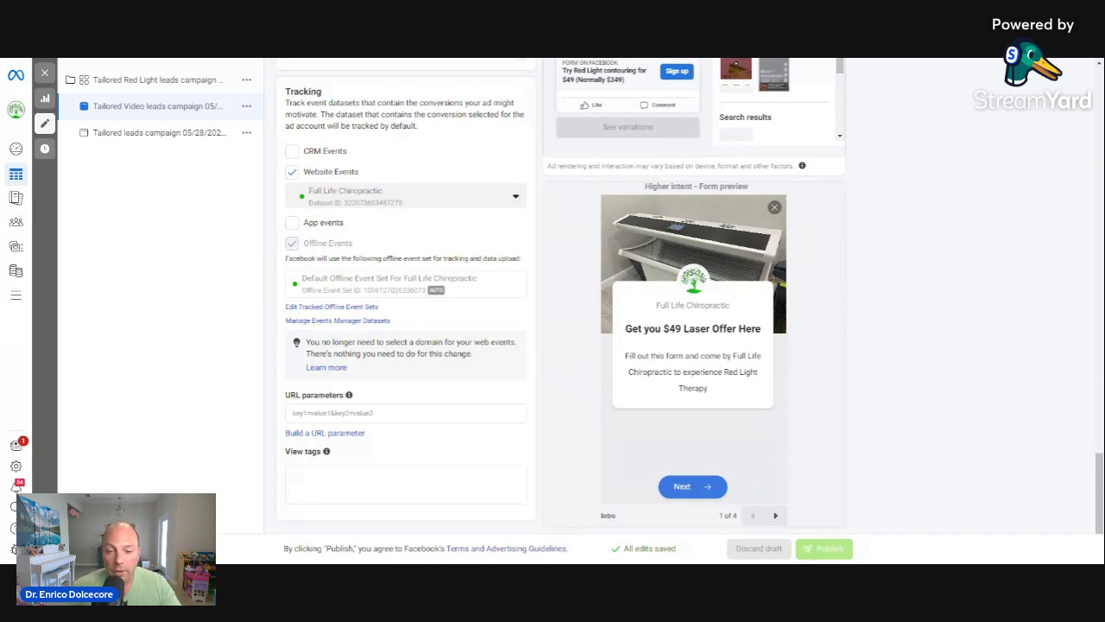
scroll(552, 341, up, 2)
scroll(561, 319, down, 2)
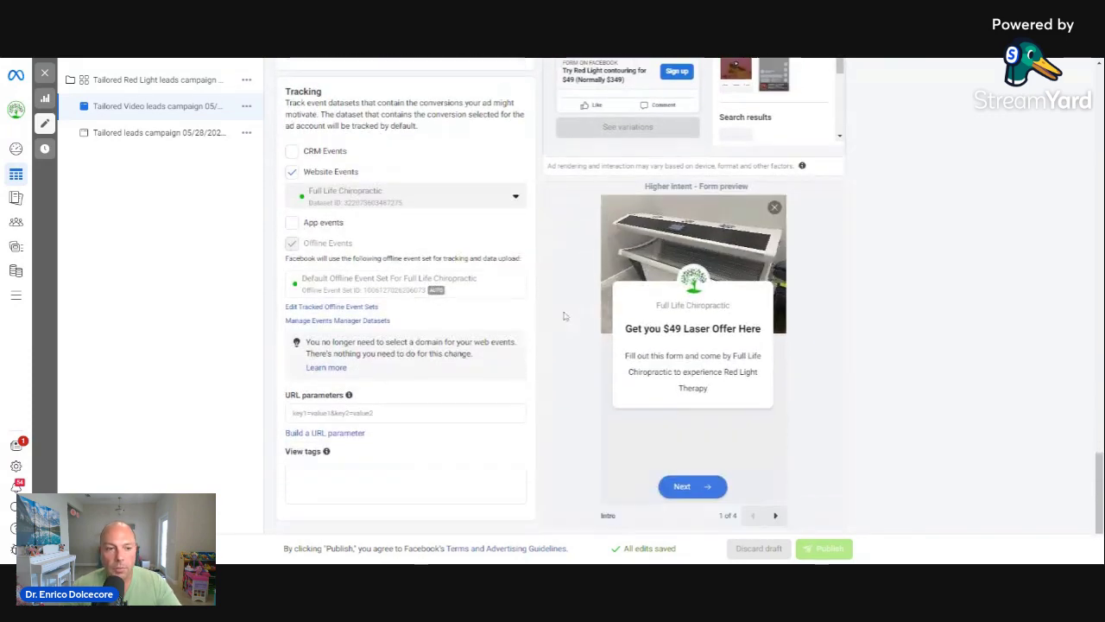
scroll(815, 491, up, 5)
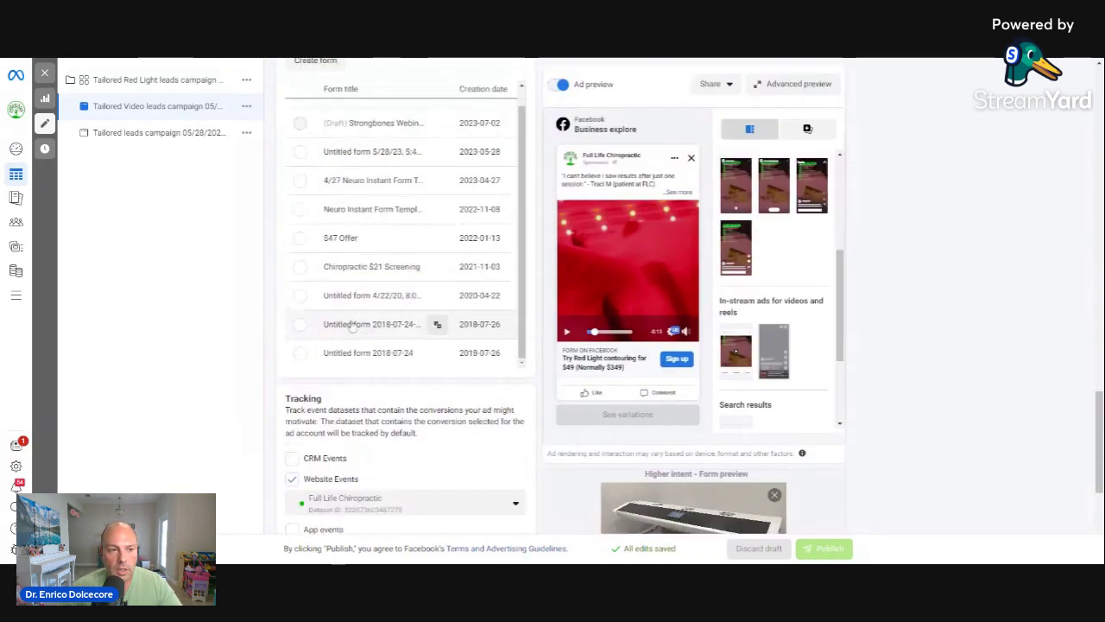
scroll(432, 242, down, 1)
scroll(444, 198, up, 4)
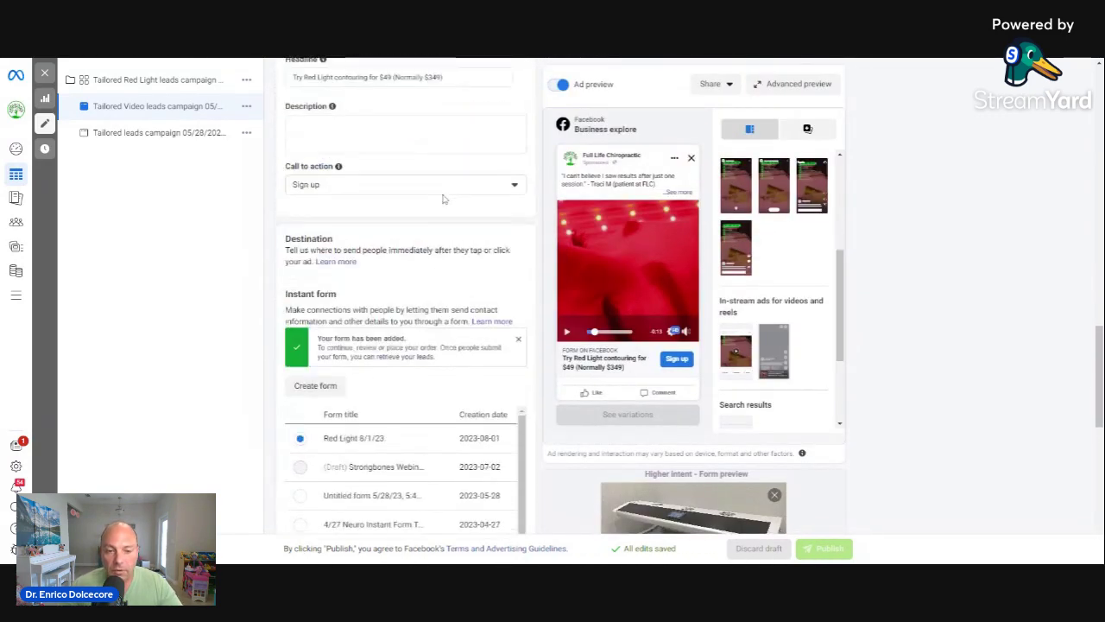
scroll(530, 388, down, 10)
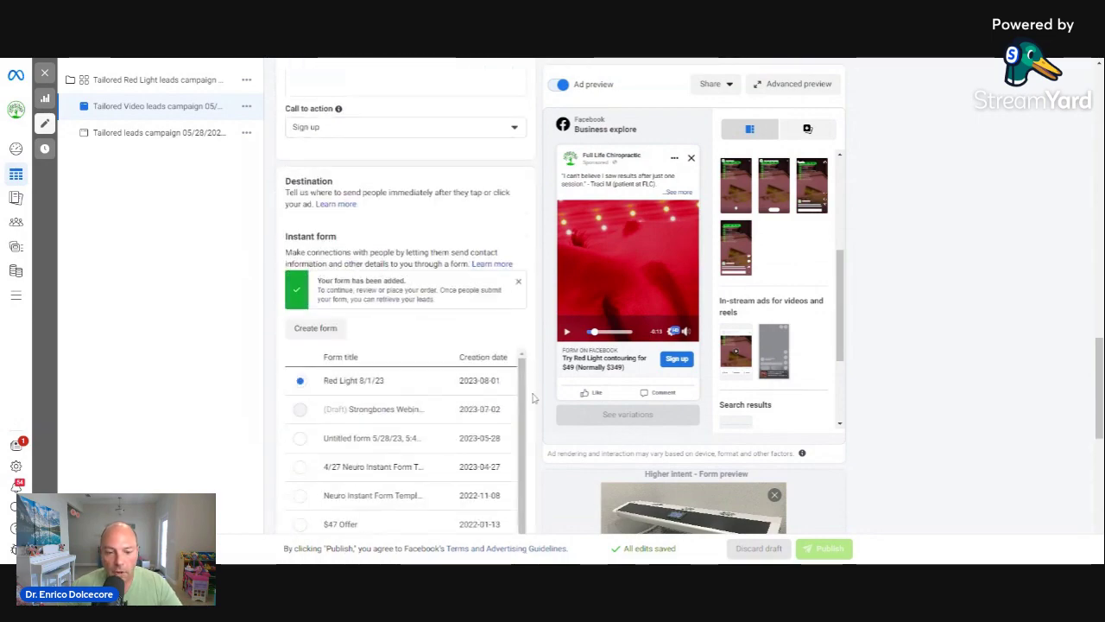
Open the image ad "Tailored leads campaign 05/28/2023 Ad" to view its preview, and close the editor.
scroll(604, 388, up, 12)
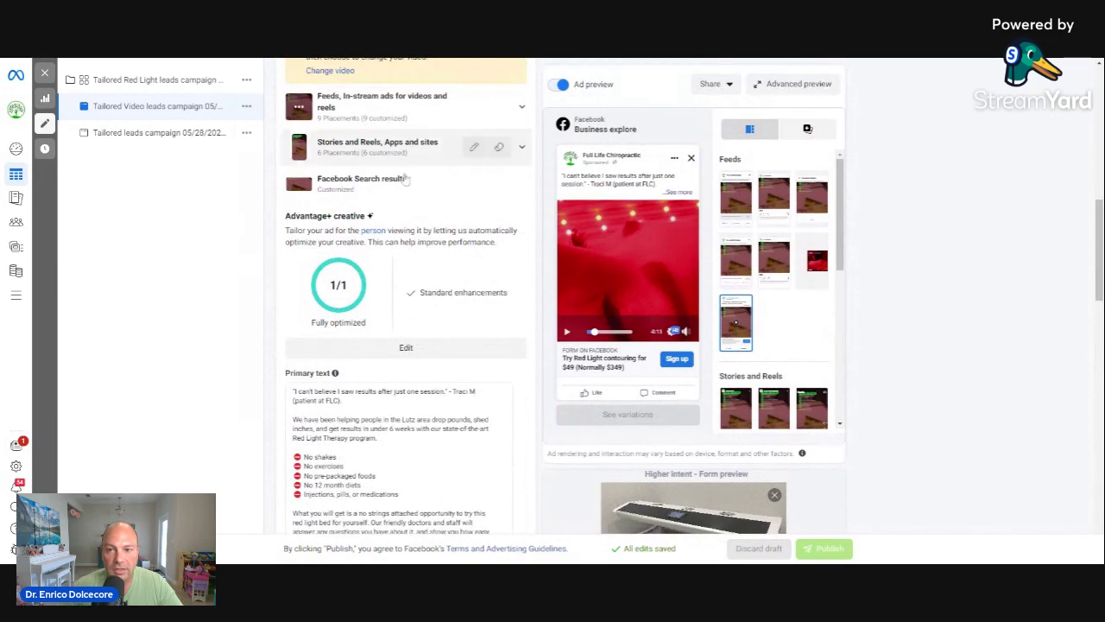
scroll(218, 194, up, 5)
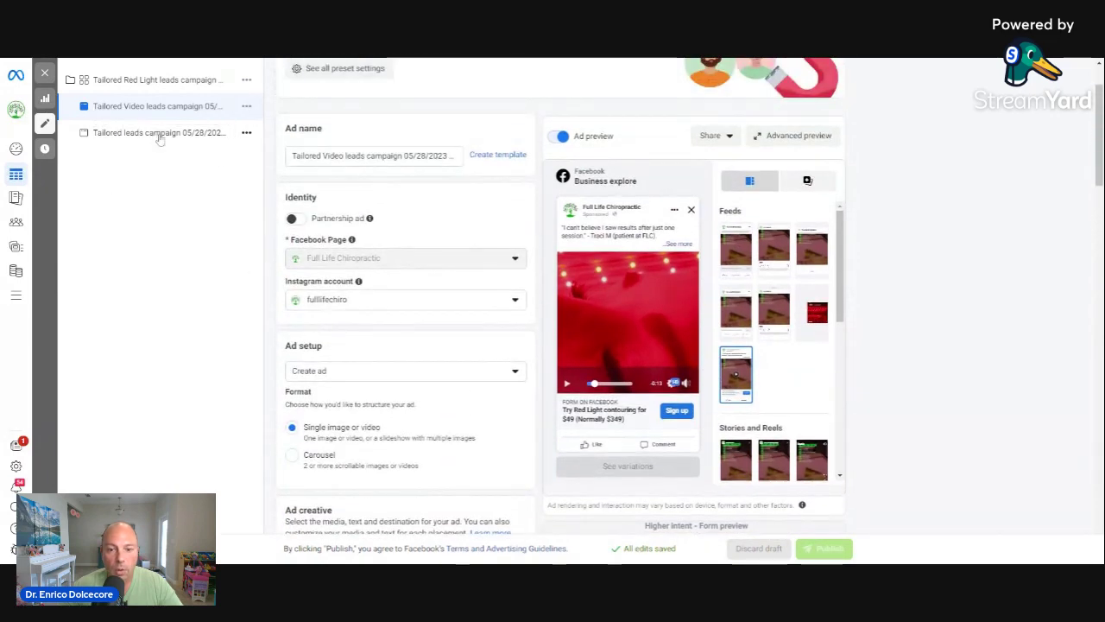
click(160, 136)
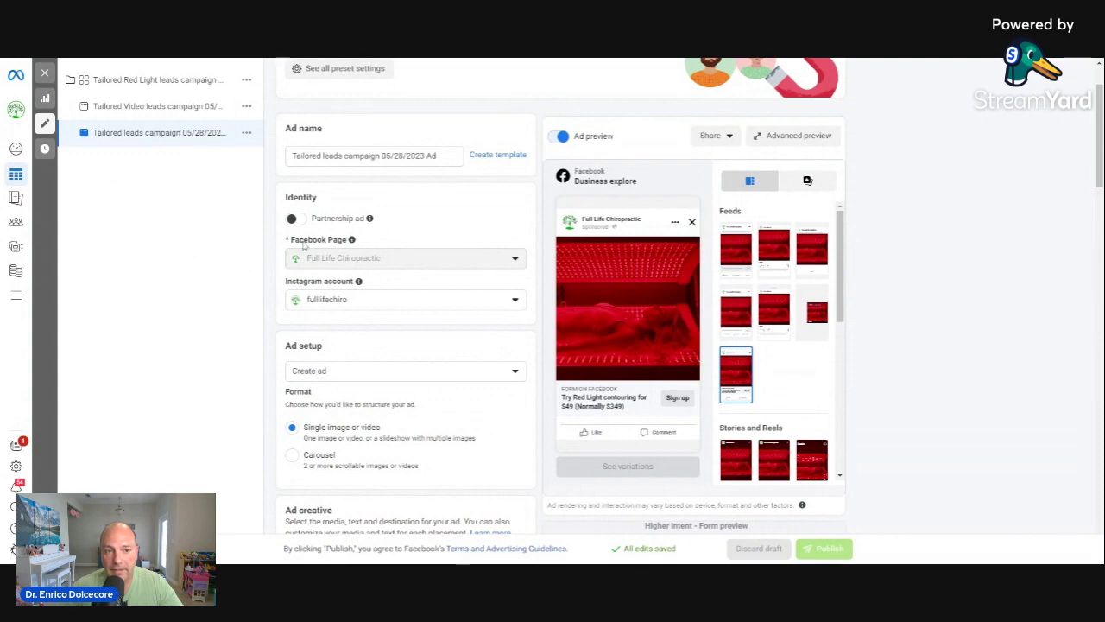
scroll(303, 245, up, 1)
click(45, 74)
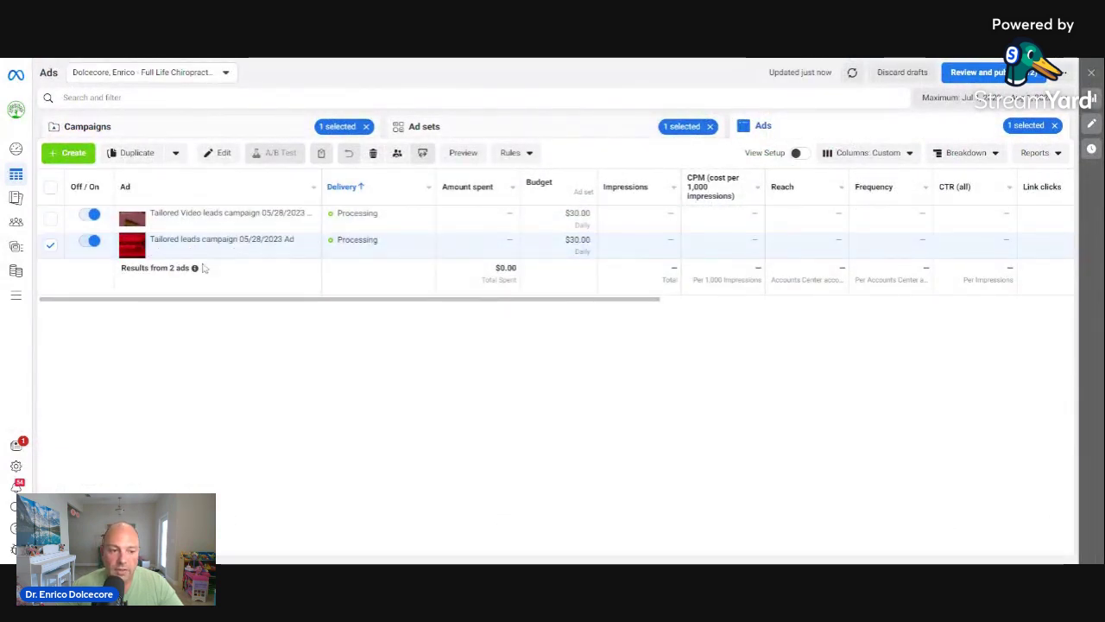
In the campaign list, deselect the 8/1/2023 Red Light campaign, select the 05/28 Red Light leads campaign and show its ads.
click(276, 131)
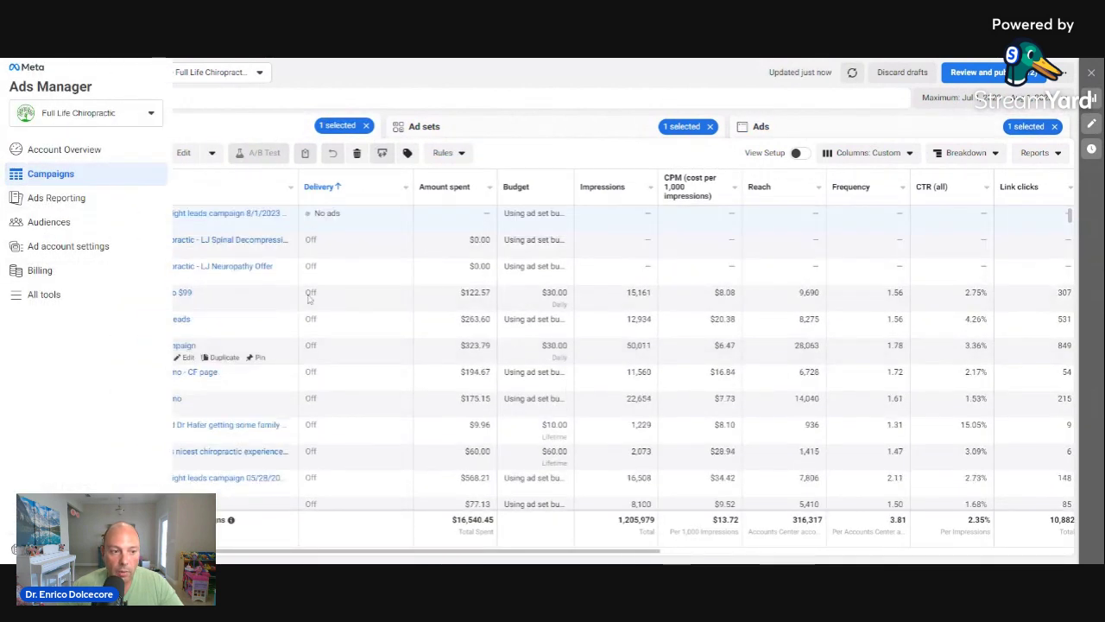
click(50, 217)
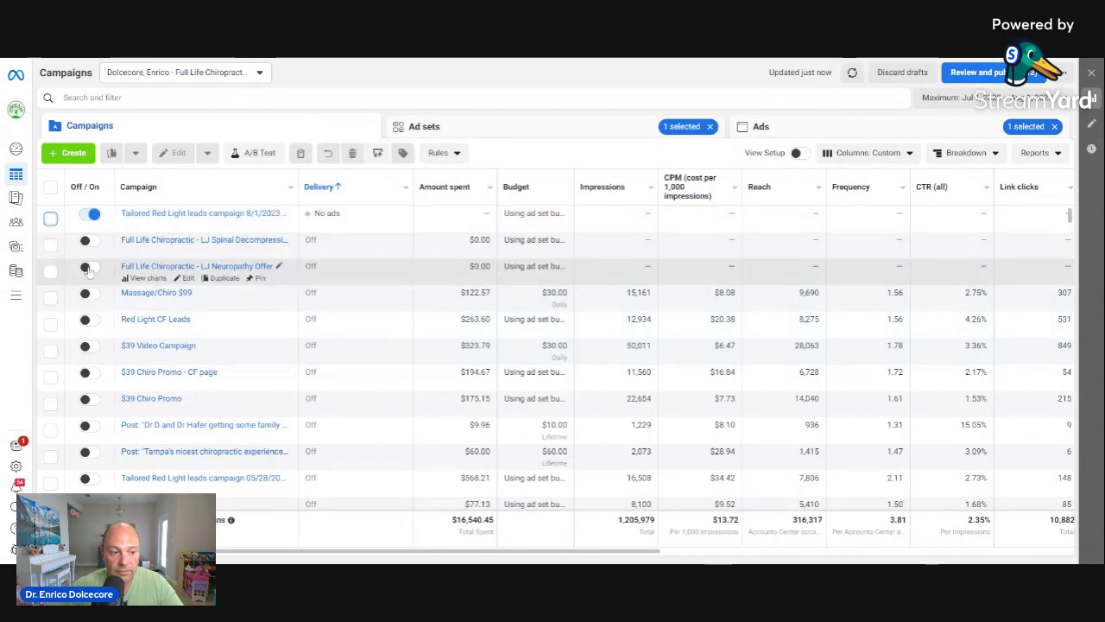
scroll(89, 270, down, 1)
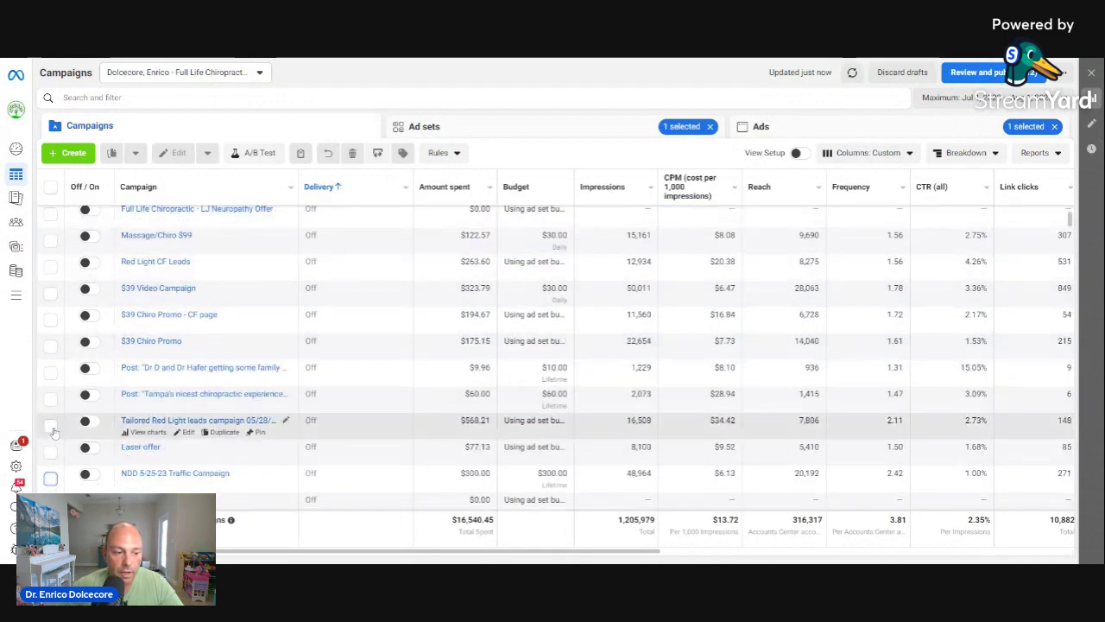
click(51, 422)
click(834, 132)
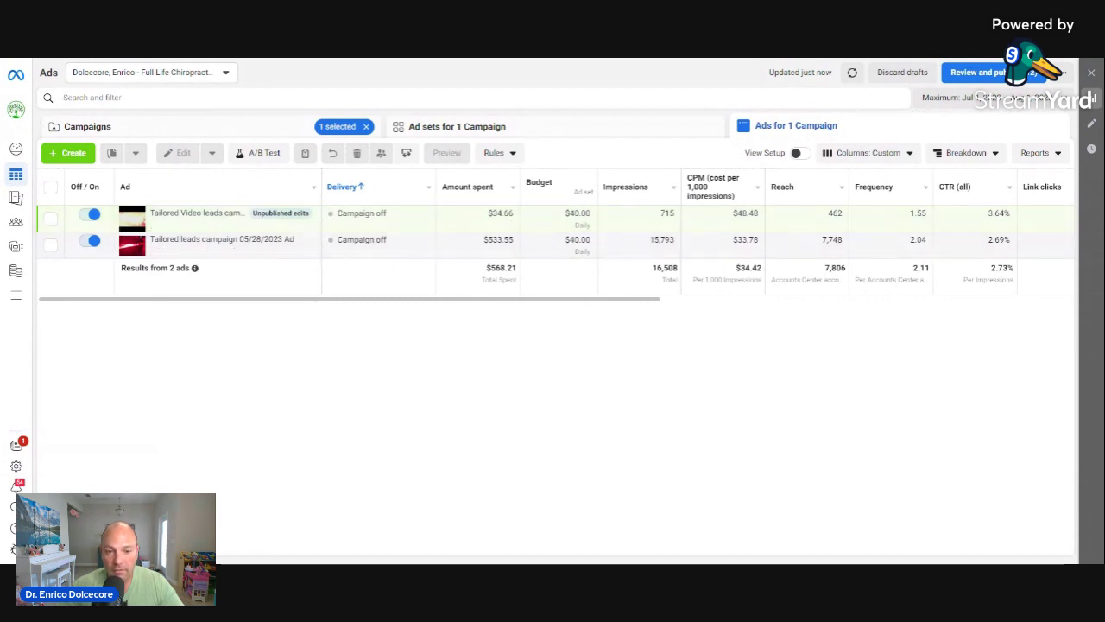
Examine the ads' results and cost per result, open the image ad's lead download dialog, and close it without downloading.
drag(512, 302, 886, 333)
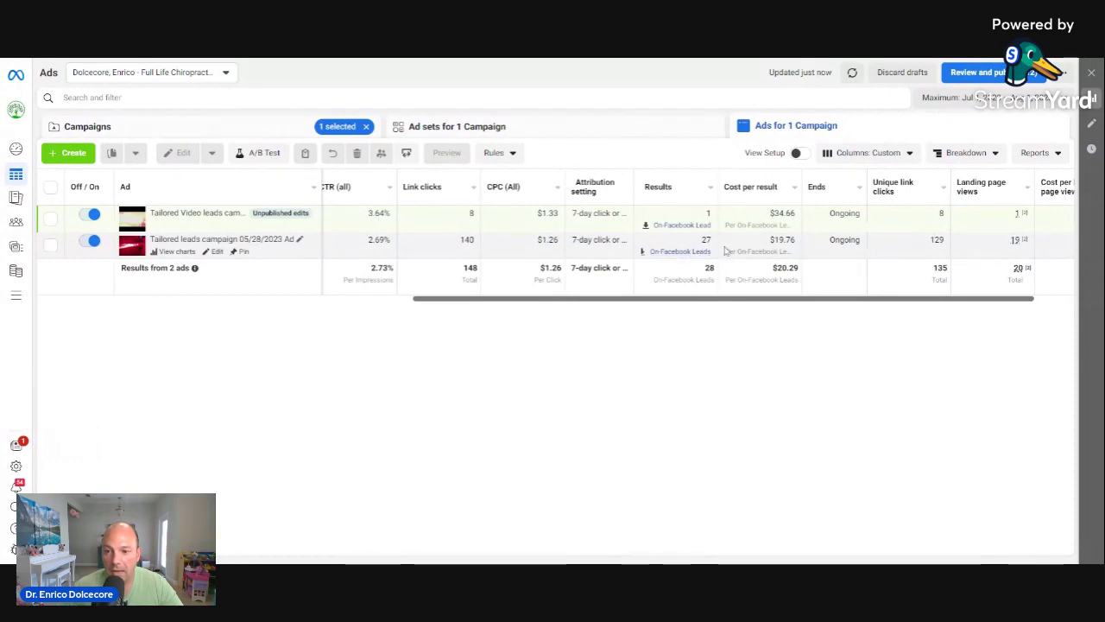
click(671, 252)
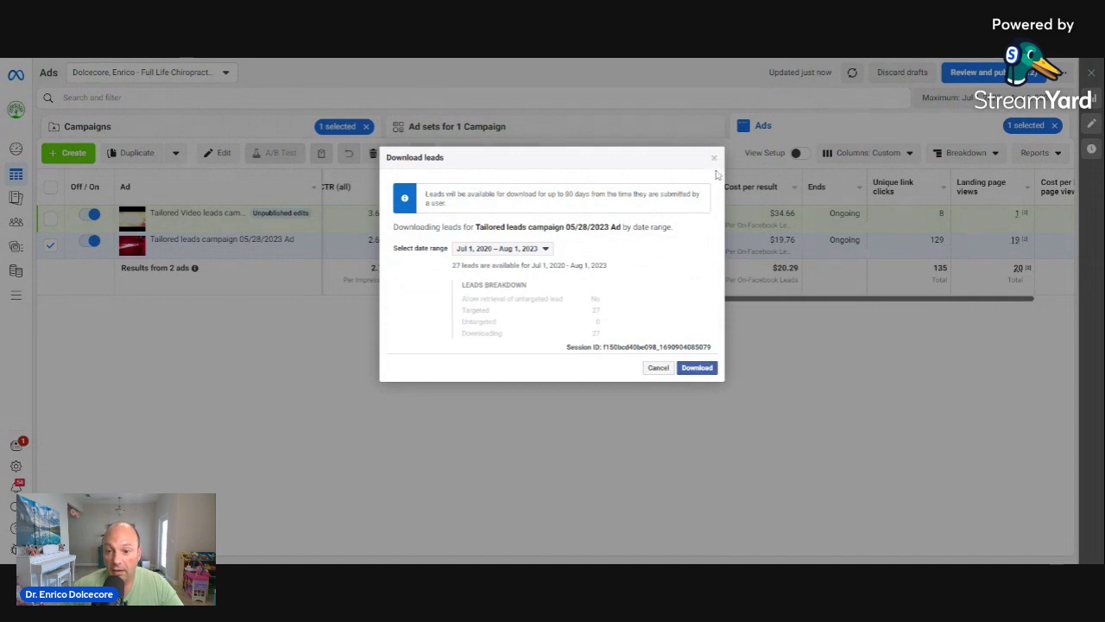
click(714, 159)
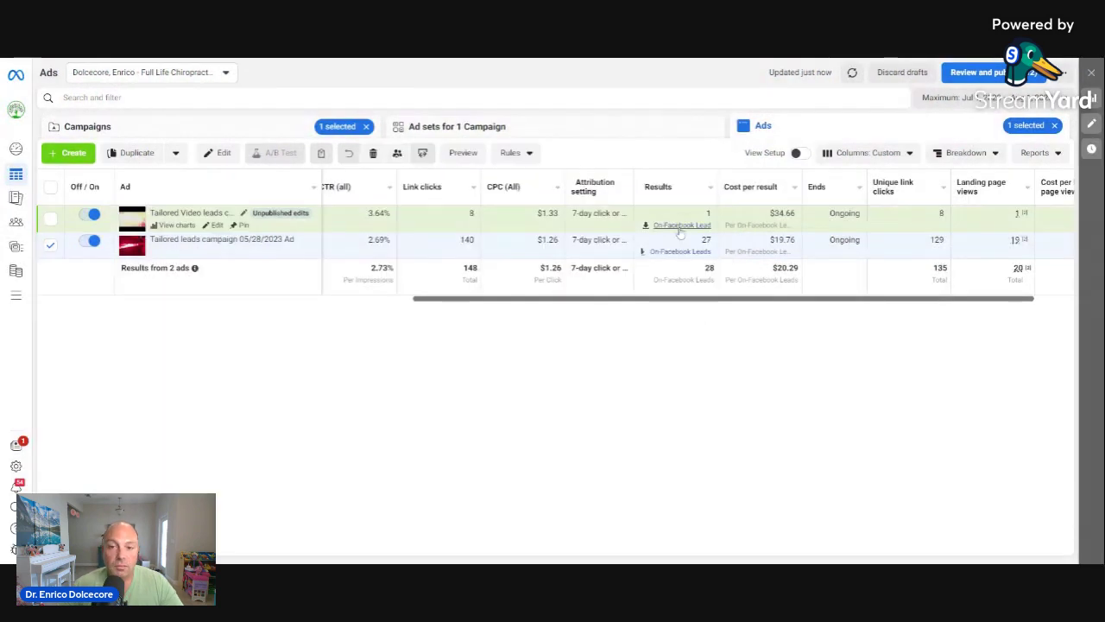